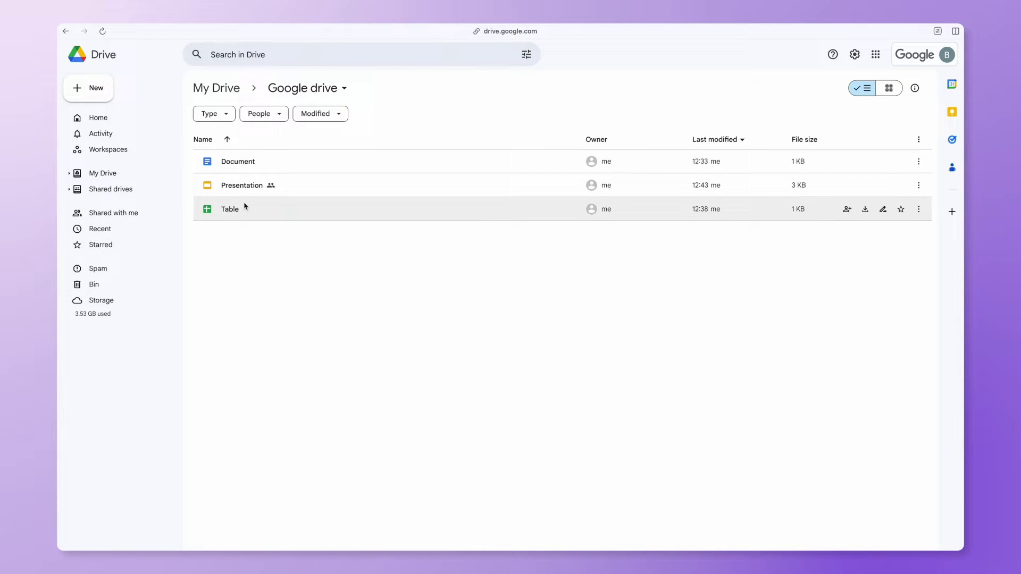
# Preview the Document, Presentation and Table files in the Drive folder.
pyautogui.doubleClick(234, 163)
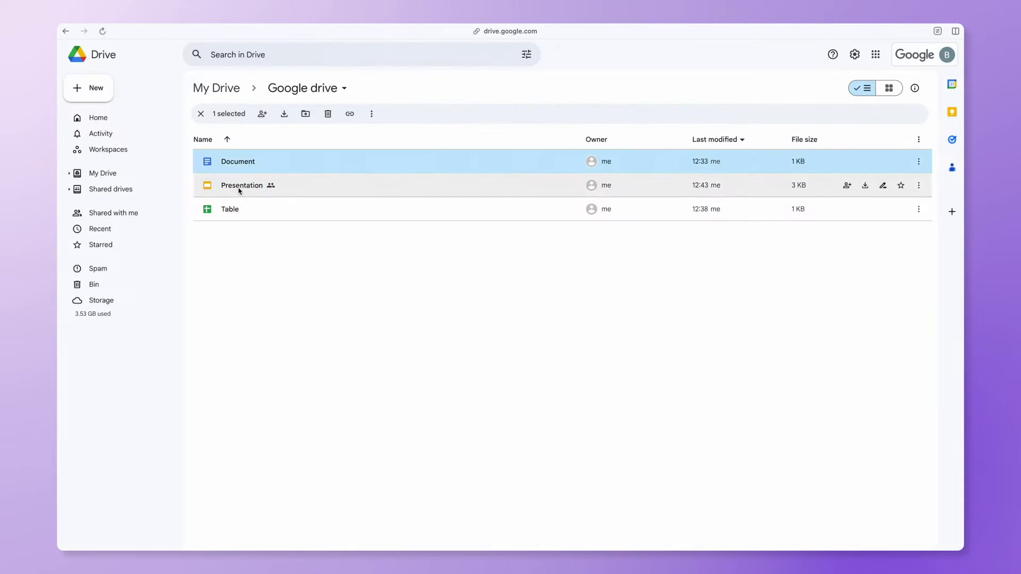
pyautogui.doubleClick(242, 185)
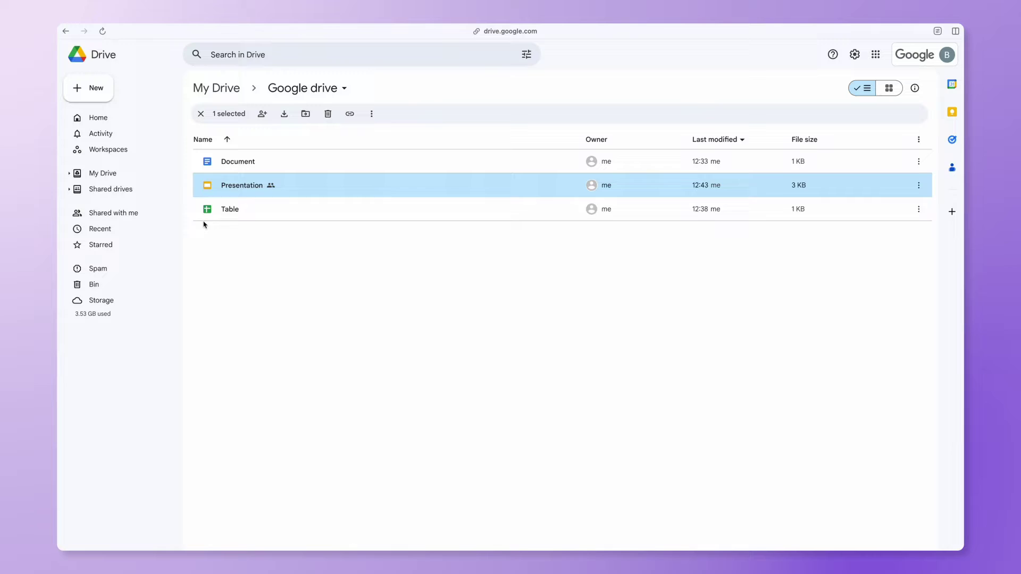
pyautogui.doubleClick(218, 210)
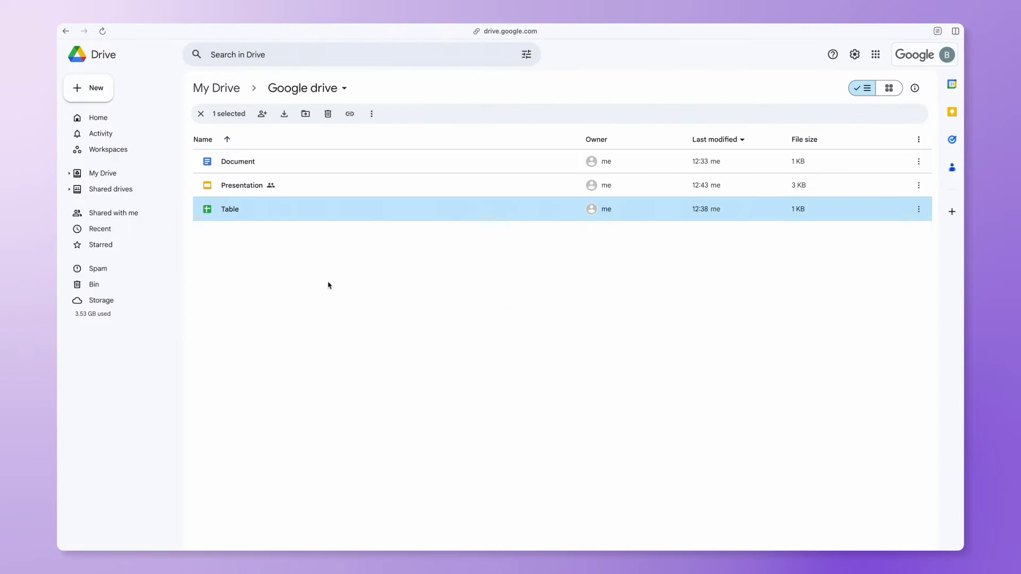
# Copy the share link of the Google drive folder.
pyautogui.click(328, 285)
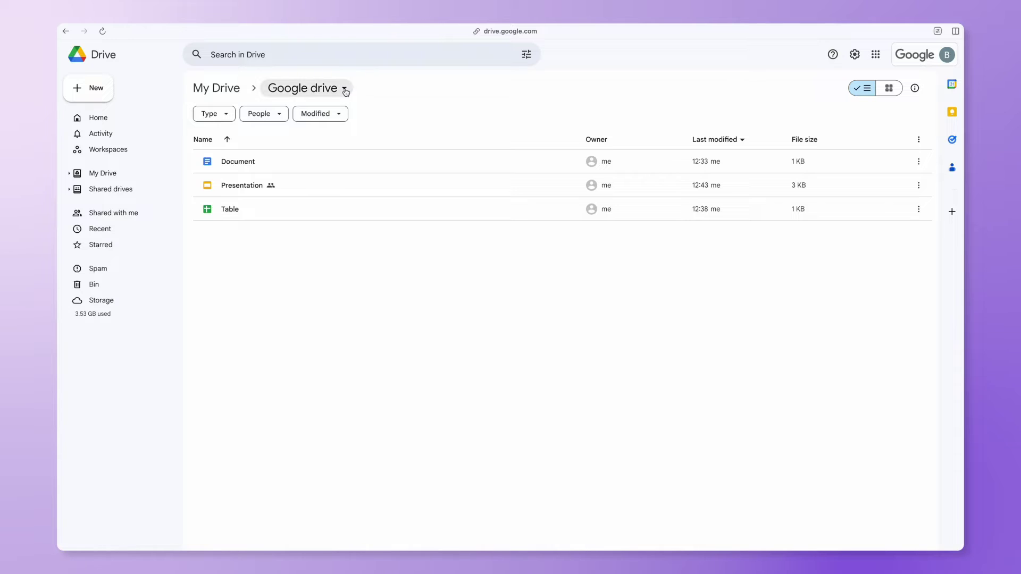
pyautogui.click(345, 89)
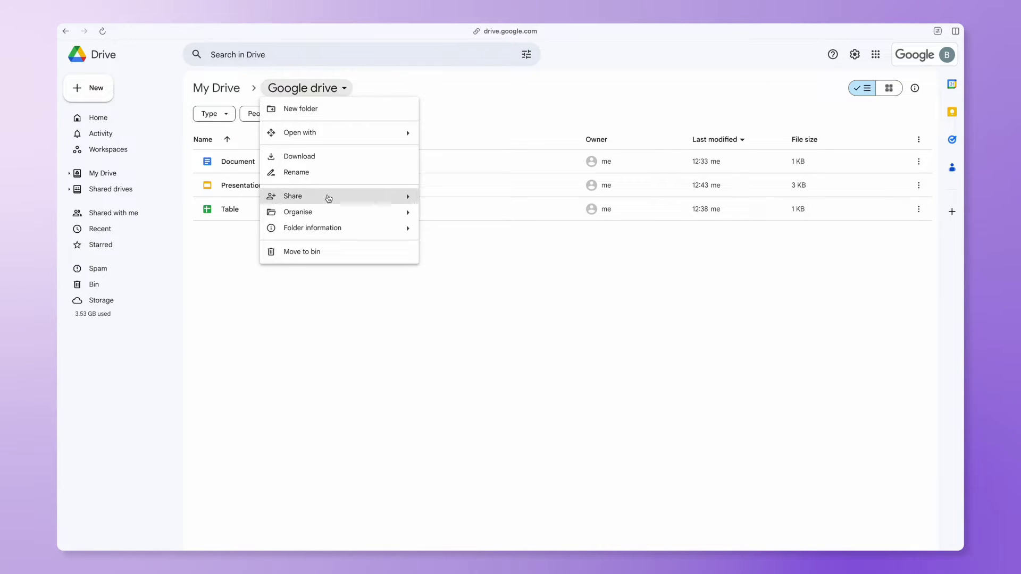
pyautogui.moveTo(326, 198)
pyautogui.click(449, 215)
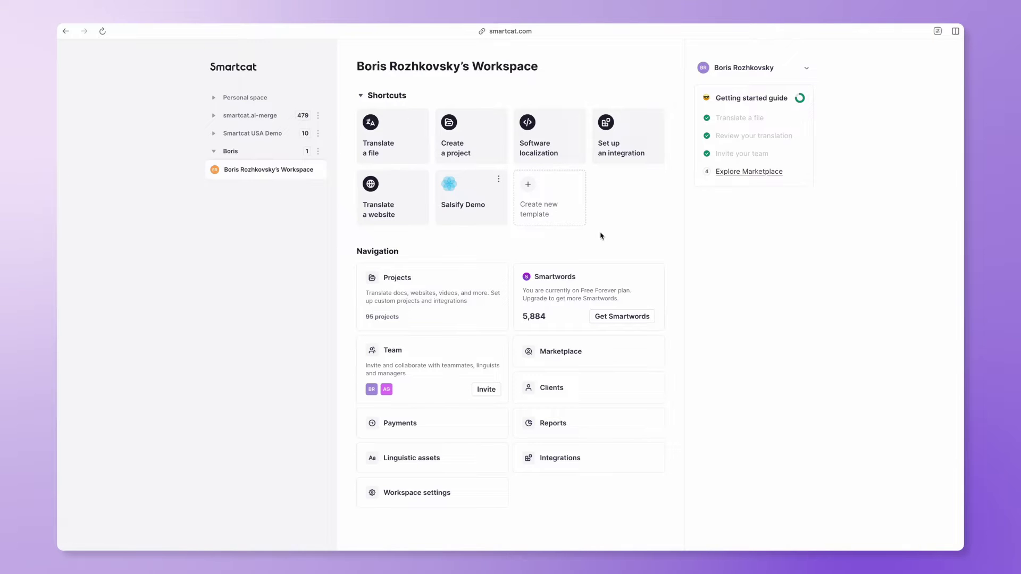
# Create a Google Drive integration 'Google Drive Test' with the pasted folder link and English source.
pyautogui.click(628, 140)
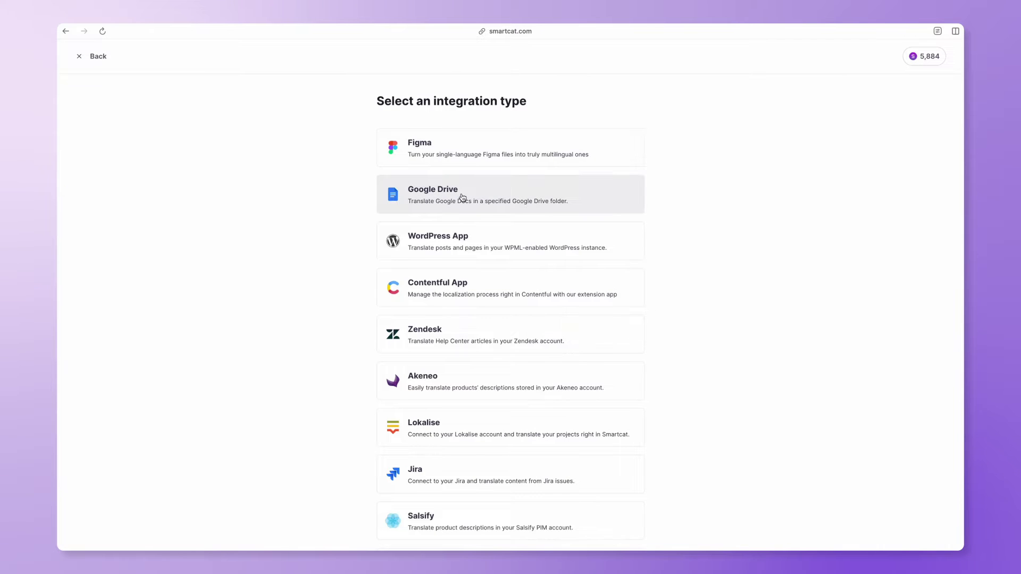
pyautogui.click(462, 198)
pyautogui.click(640, 419)
pyautogui.moveTo(424, 162); pyautogui.dragTo(342, 165)
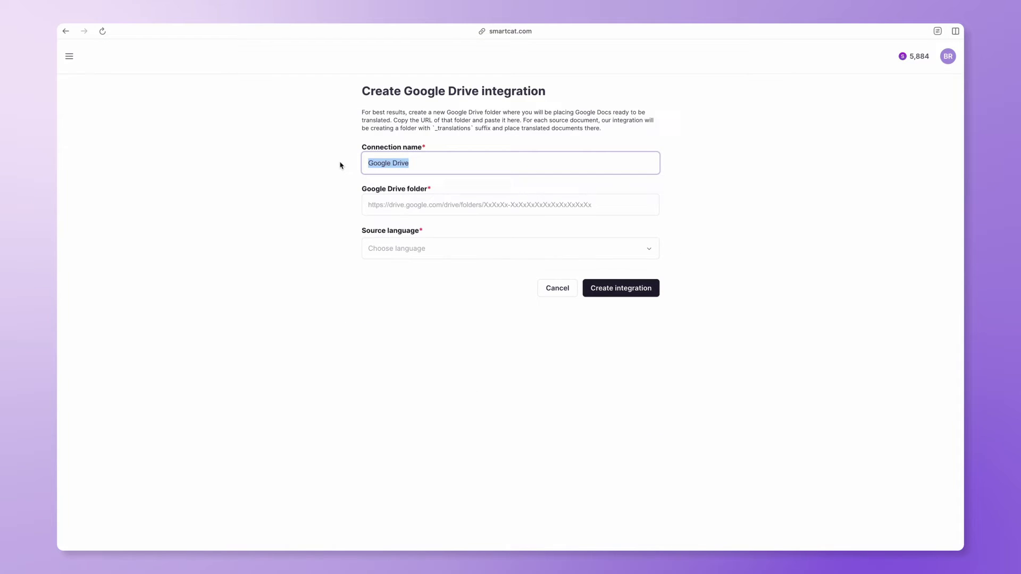
pyautogui.click(441, 161)
pyautogui.click(385, 206)
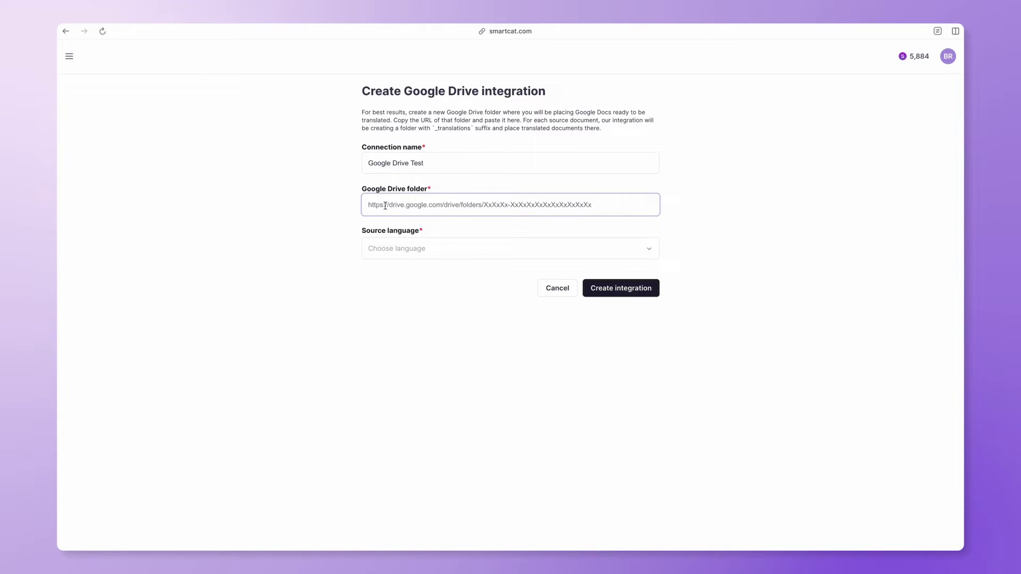
pyautogui.press('super+v')
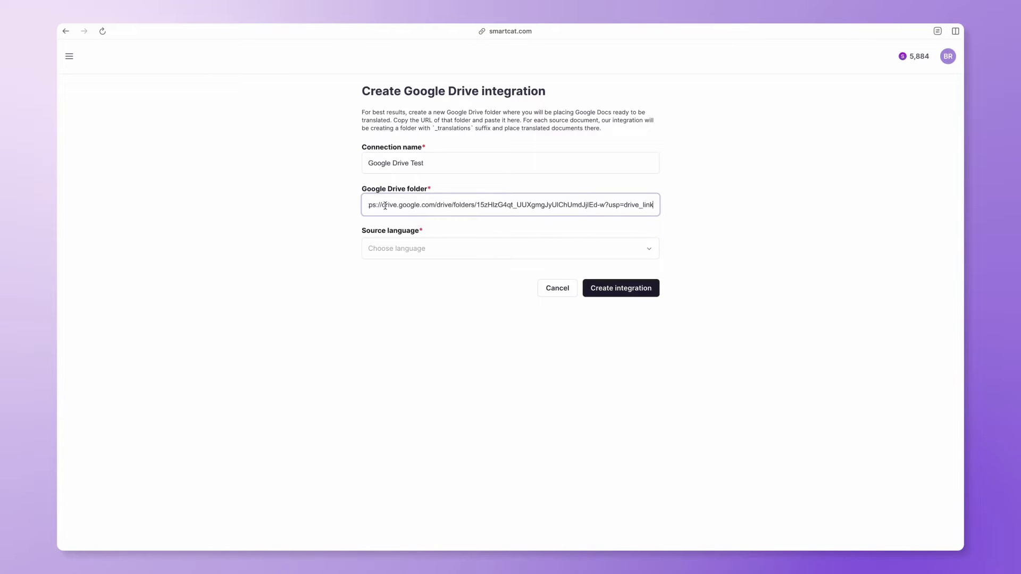
pyautogui.click(406, 254)
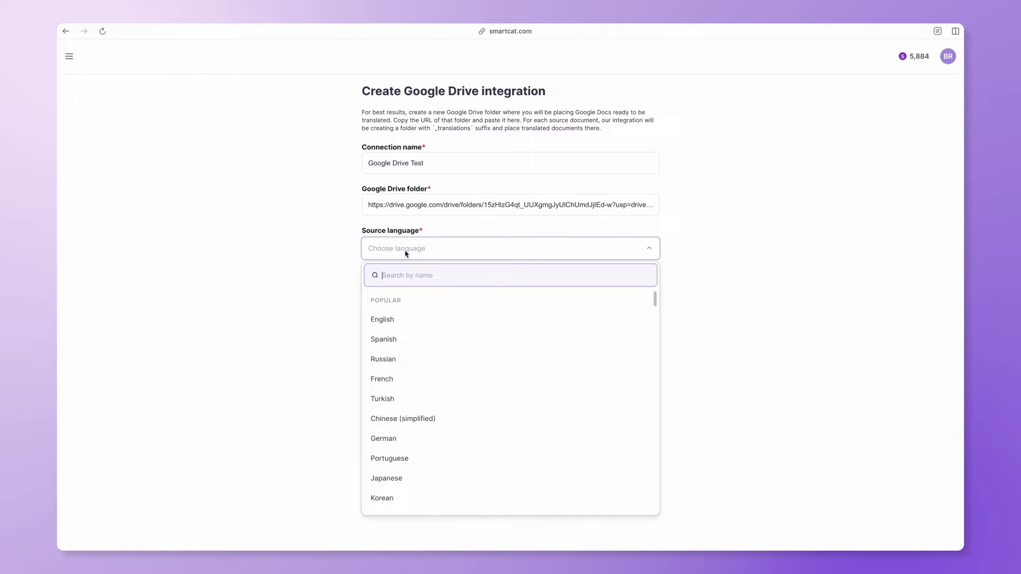
pyautogui.click(411, 321)
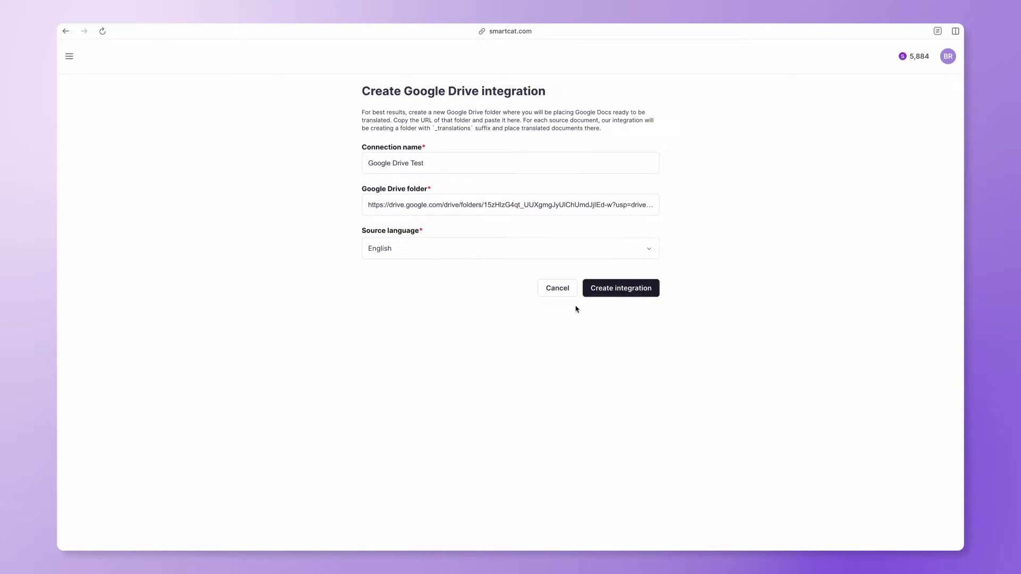
pyautogui.click(619, 292)
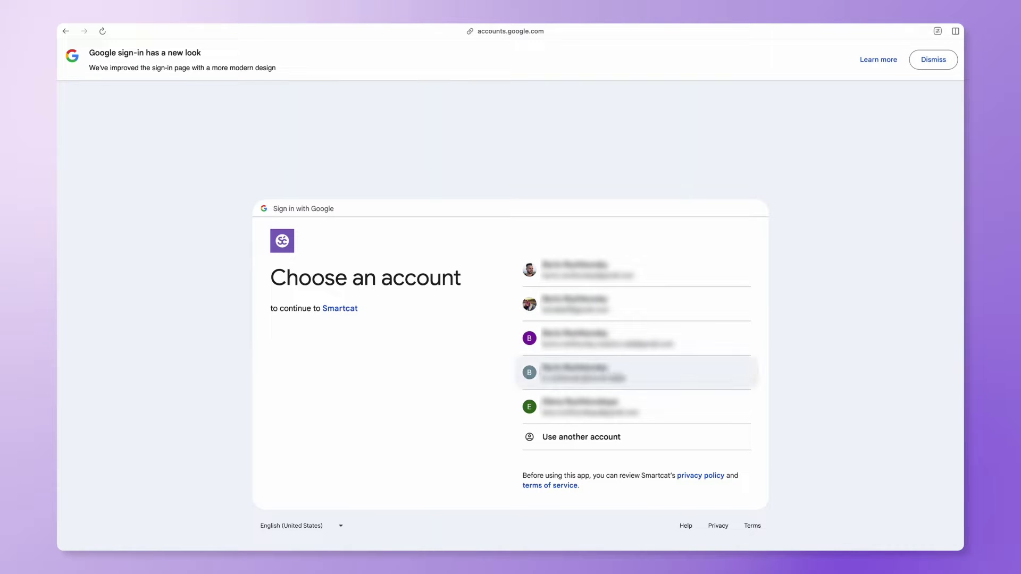
# Choose the Google account to connect to Smartcat.
pyautogui.click(639, 378)
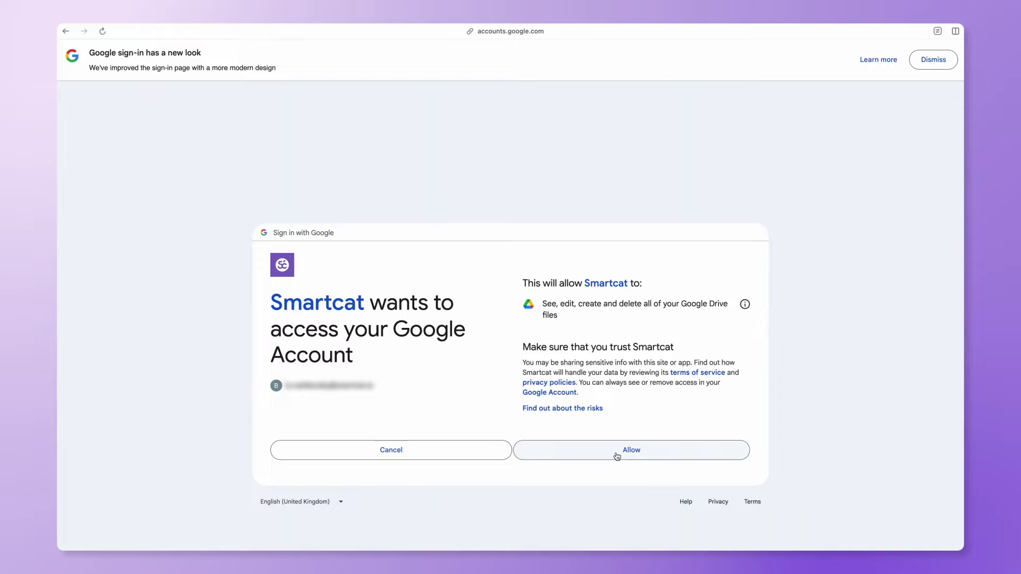
# Allow Smartcat Drive access and tick Document.docx, Presentation.pptx and Table.xlsx.
pyautogui.click(617, 455)
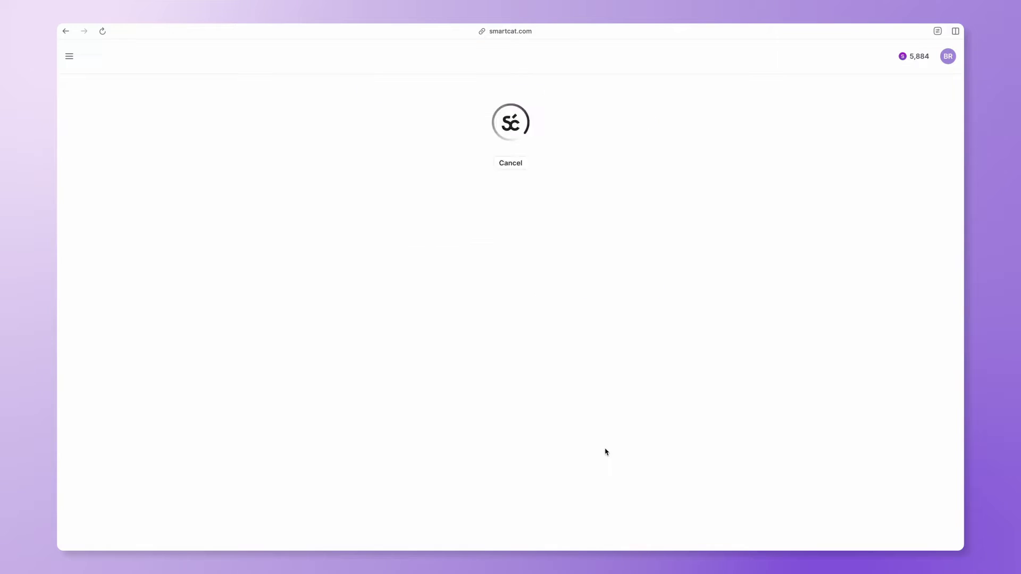
pyautogui.moveTo(285, 124)
pyautogui.mouseDown()
pyautogui.moveTo(388, 120)
pyautogui.moveTo(289, 119)
pyautogui.mouseUp()
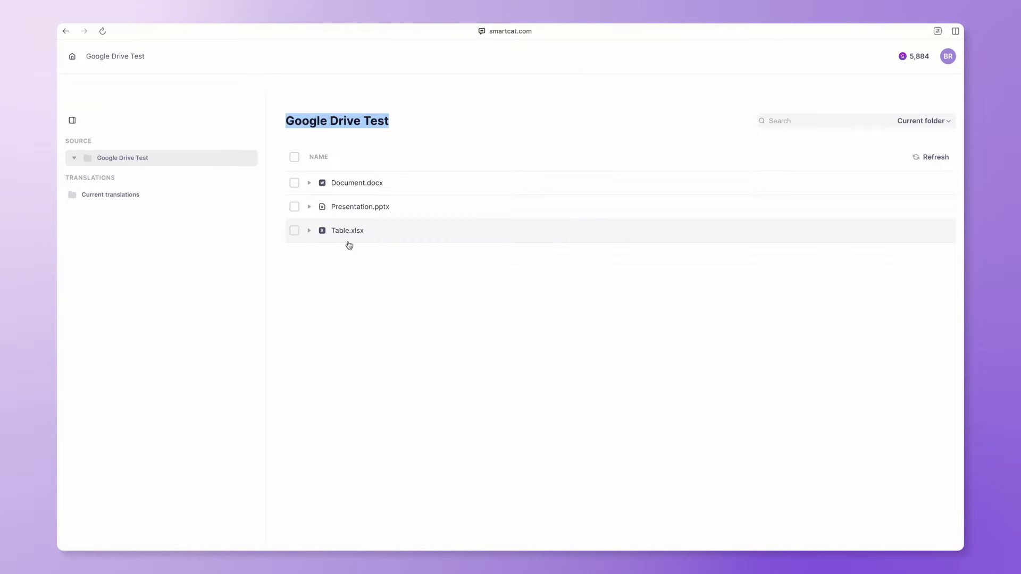
pyautogui.click(294, 184)
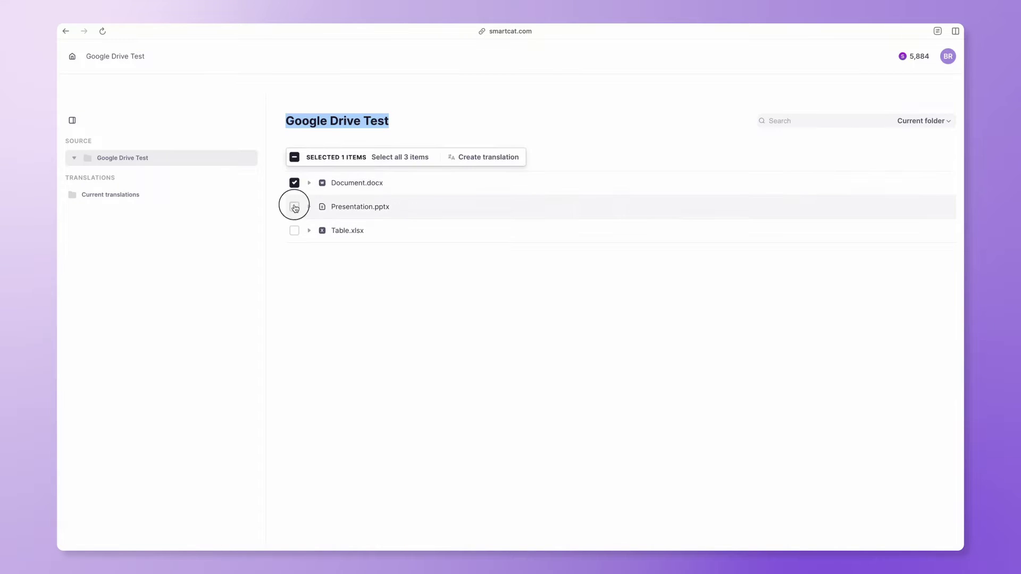
pyautogui.click(294, 206)
pyautogui.click(294, 231)
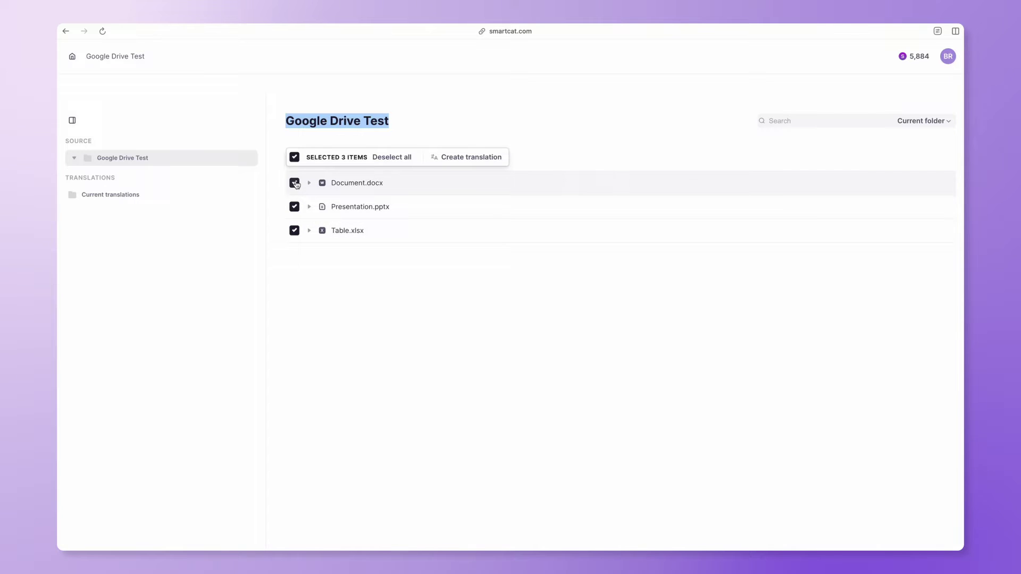
# Reselect all three files with the select-all box and show the Create translation options.
pyautogui.click(294, 231)
pyautogui.click(294, 206)
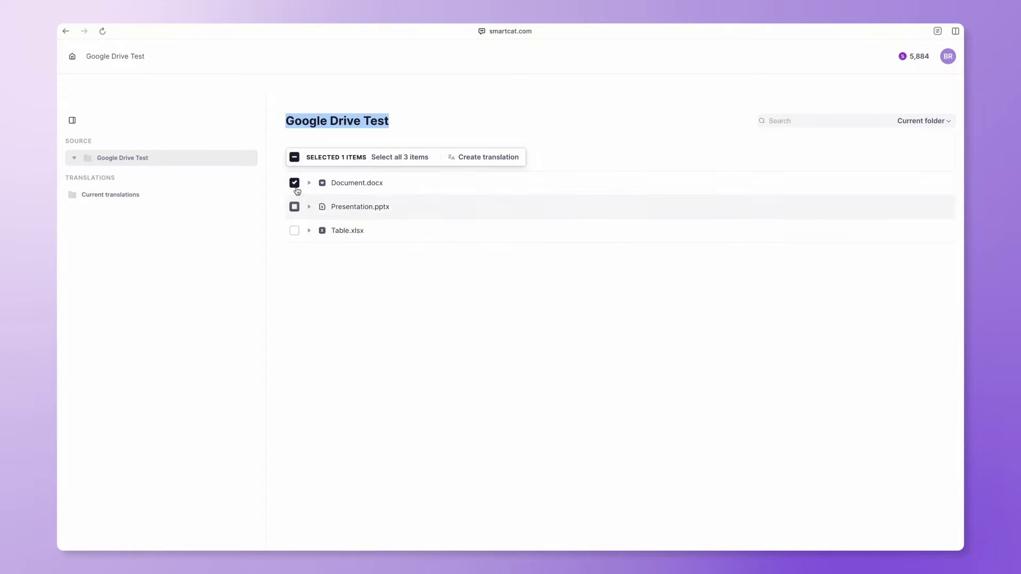
pyautogui.click(294, 183)
pyautogui.click(294, 157)
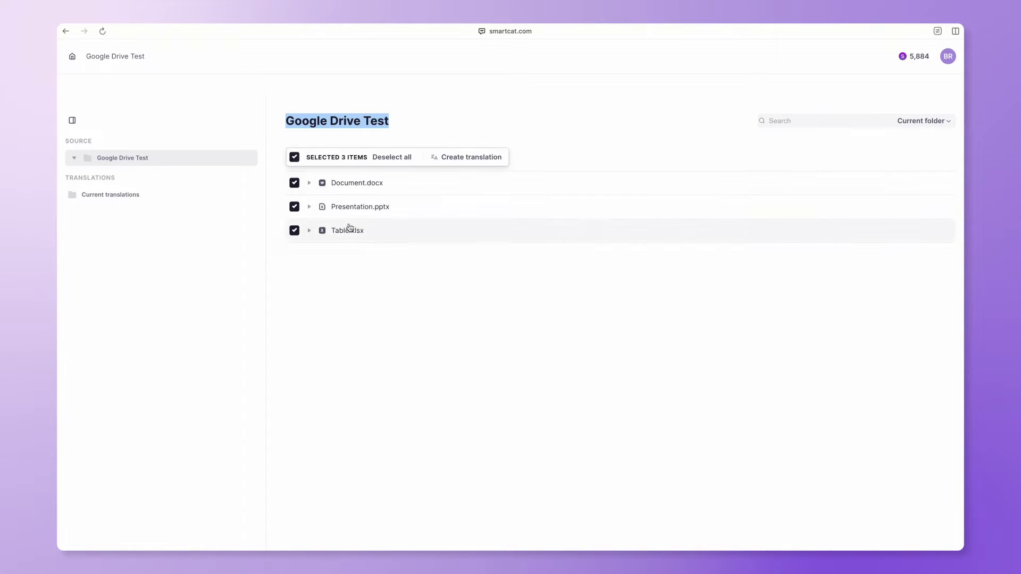
pyautogui.click(471, 159)
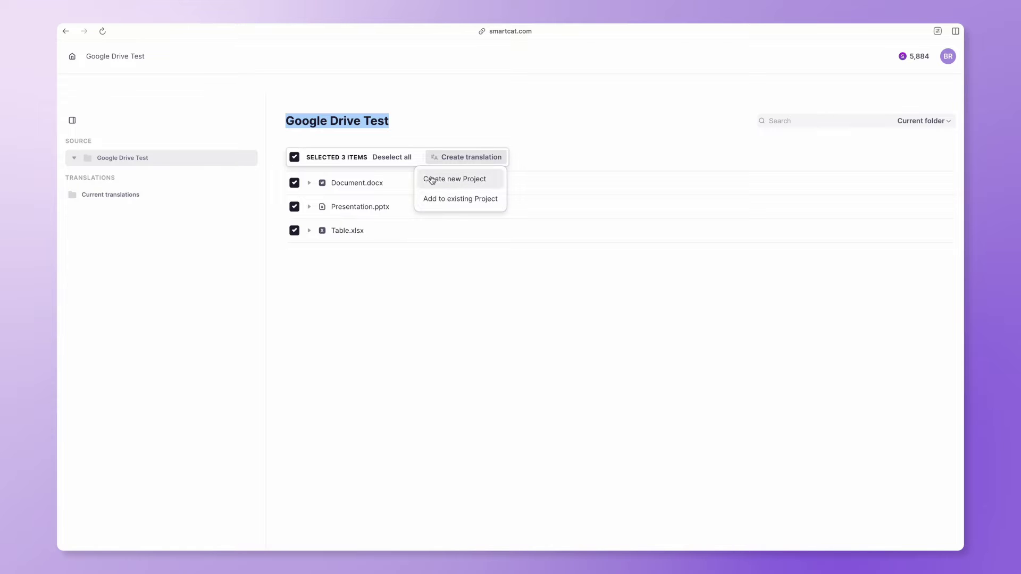
# Start a new project with English source, French target and 'Automatic translation → post-editing' workflow.
pyautogui.click(496, 185)
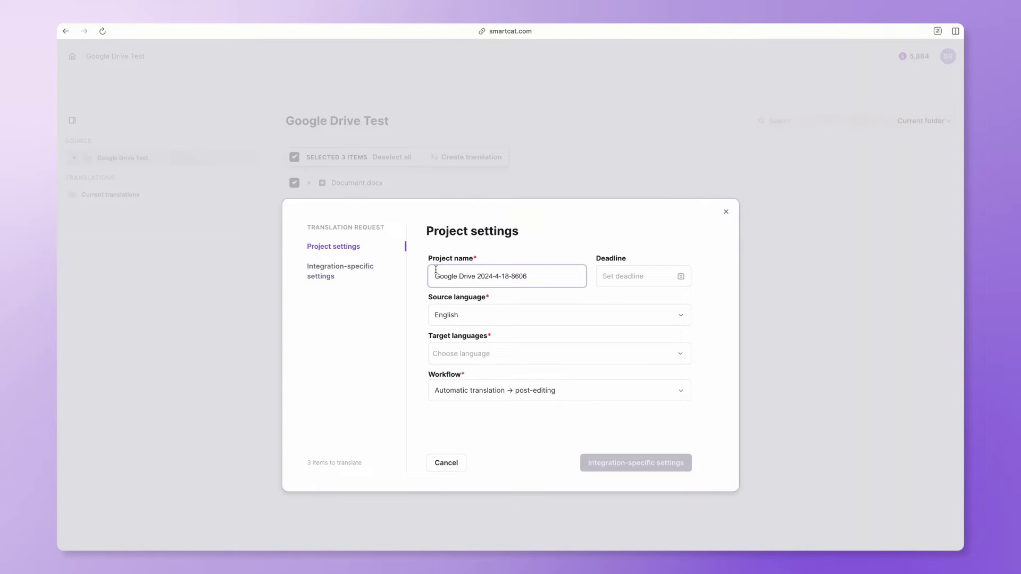
pyautogui.tripleClick(540, 276)
pyautogui.click(540, 276)
pyautogui.click(488, 321)
pyautogui.click(452, 384)
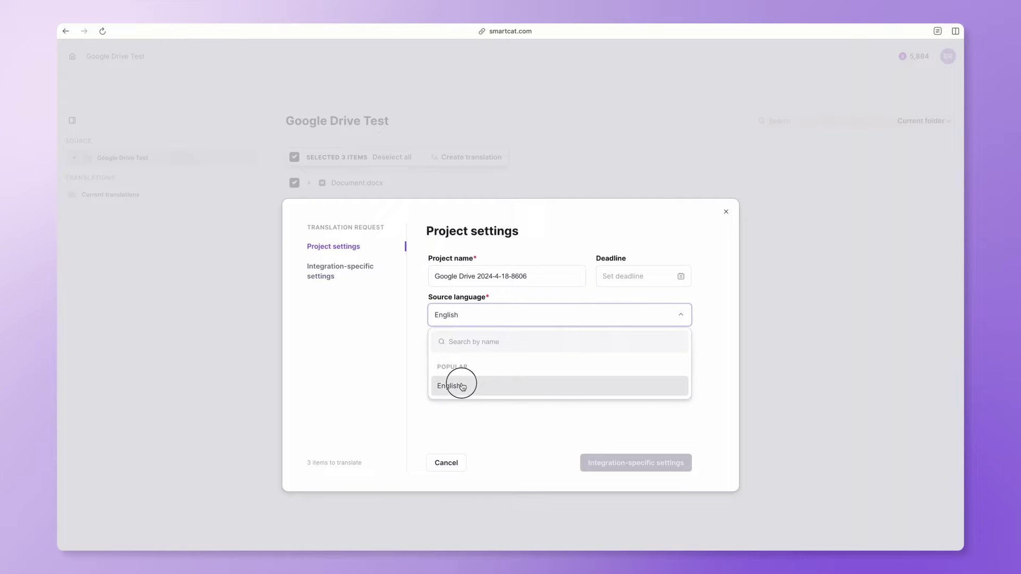
pyautogui.click(467, 353)
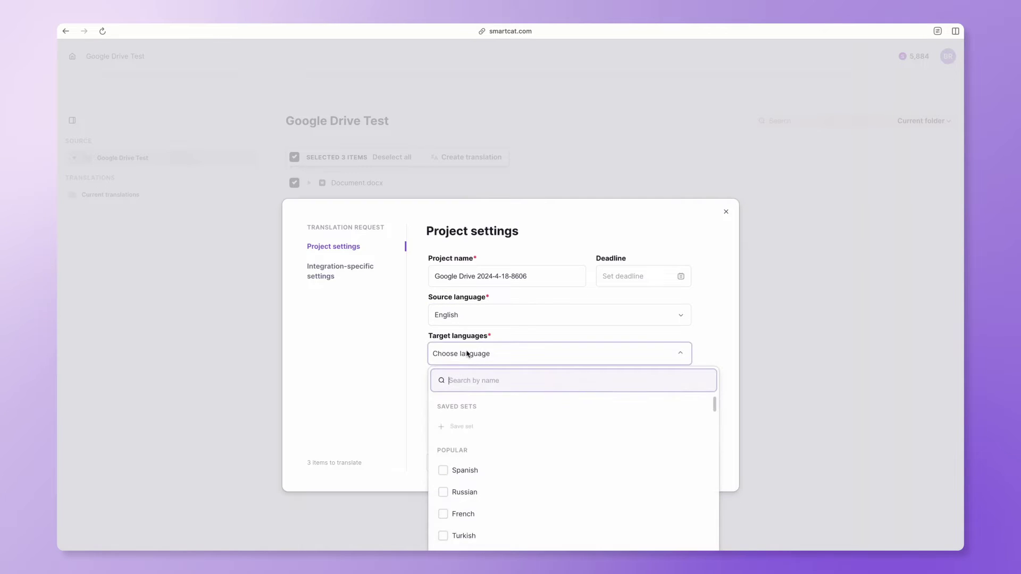
pyautogui.click(445, 516)
pyautogui.click(486, 397)
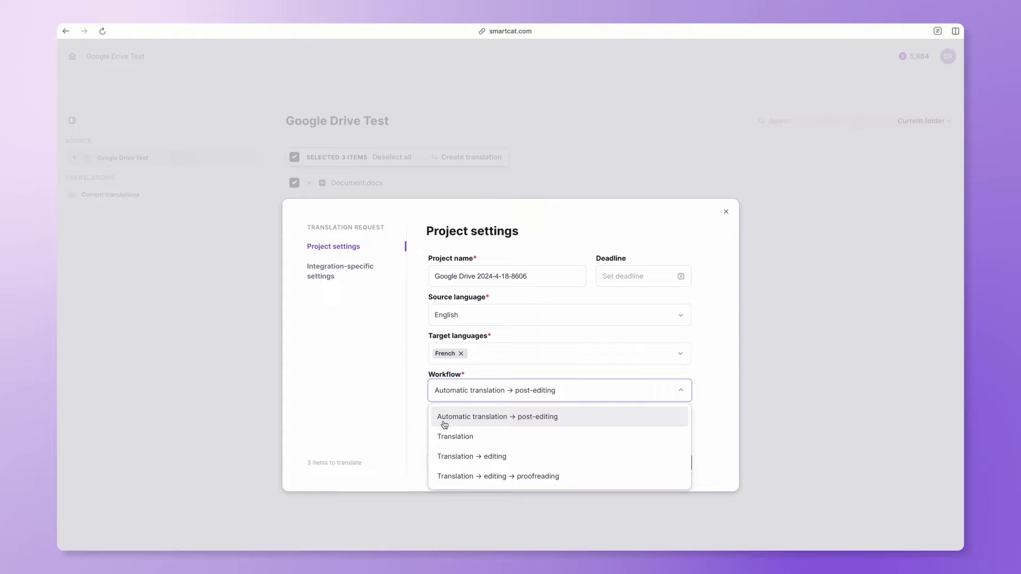
pyautogui.click(524, 423)
# Keep Import mode 'Skip existing translations import' and create the project.
pyautogui.click(636, 463)
pyautogui.click(553, 281)
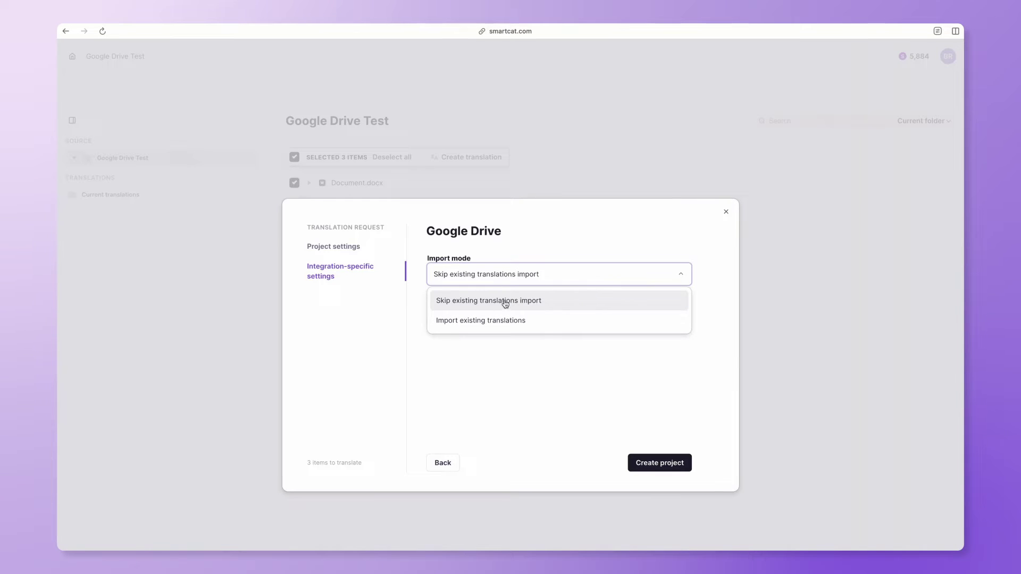
pyautogui.click(587, 303)
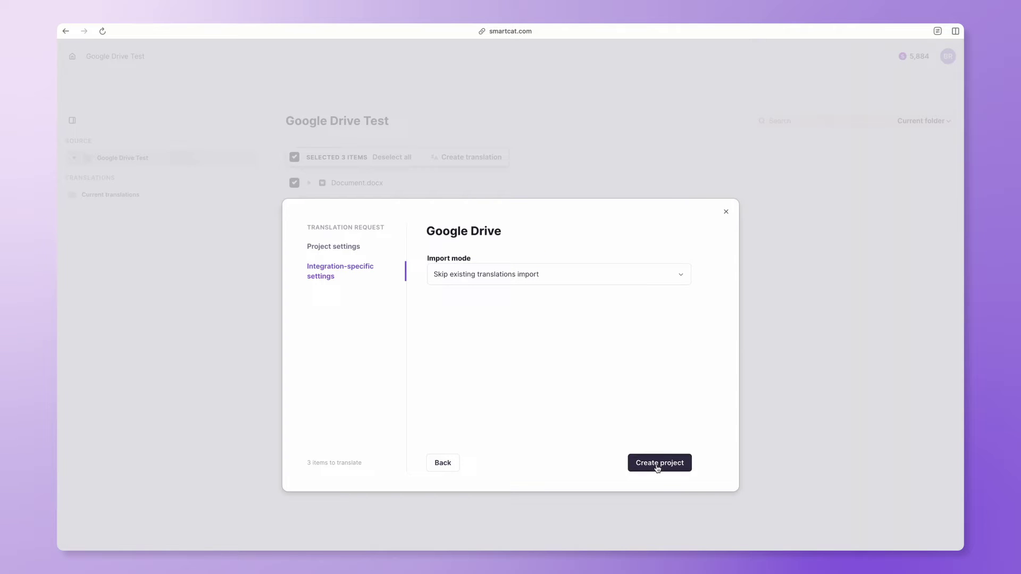
pyautogui.click(658, 468)
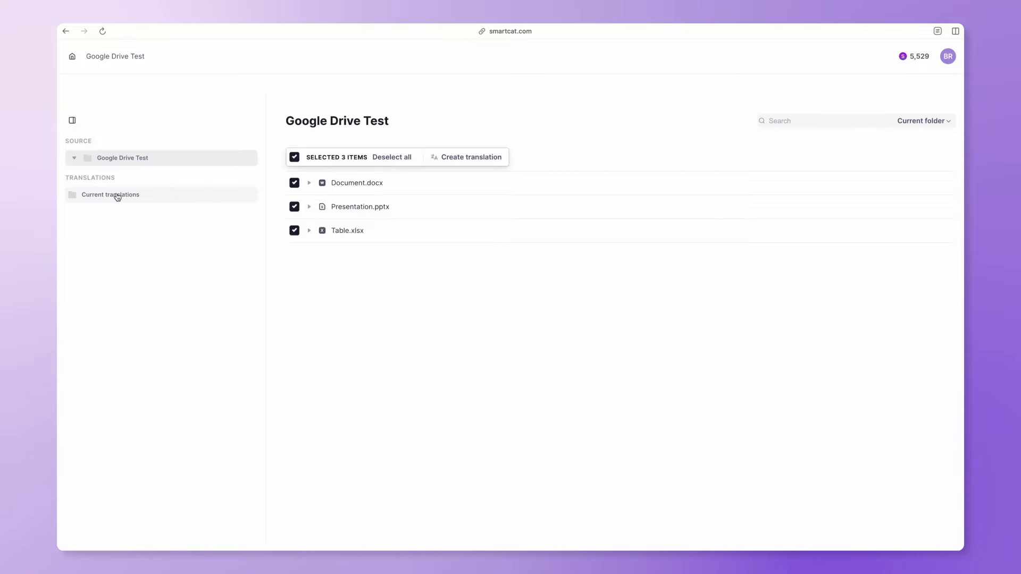
# Open Current translations and expand Table.xlsx, Presentation.pptx and Document.docx to see French progress.
pyautogui.click(111, 195)
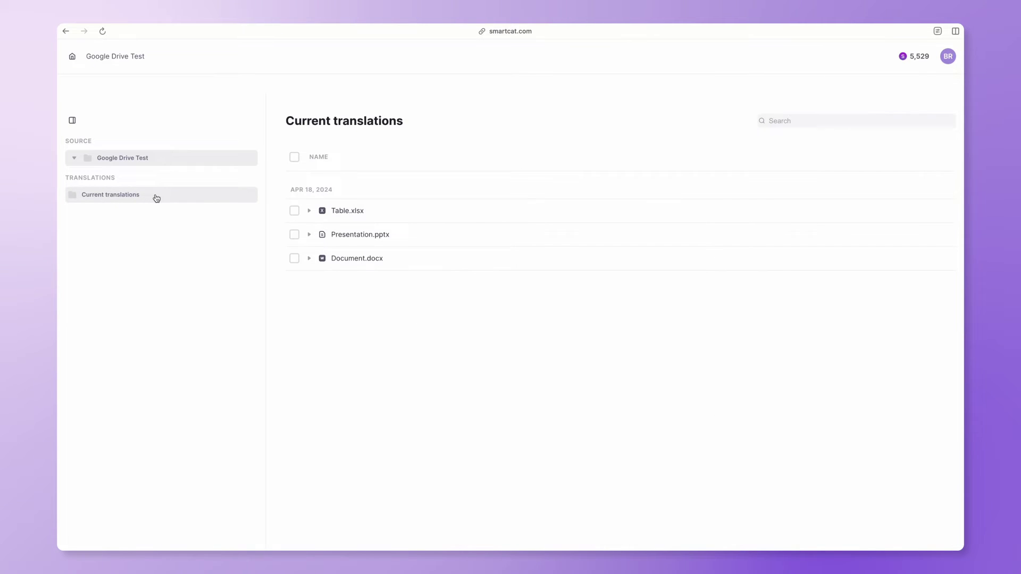
pyautogui.click(309, 212)
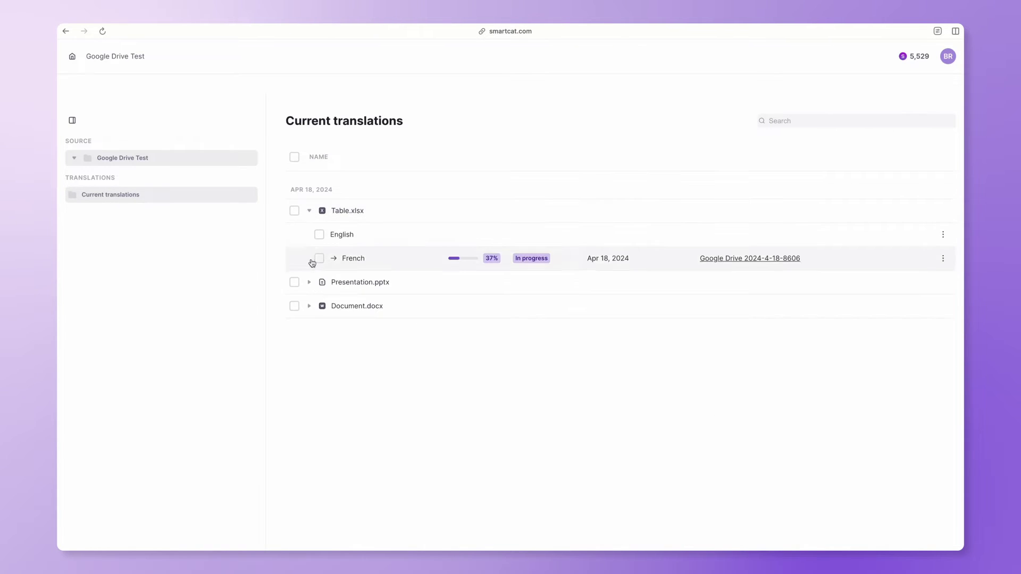
pyautogui.click(309, 282)
pyautogui.click(309, 354)
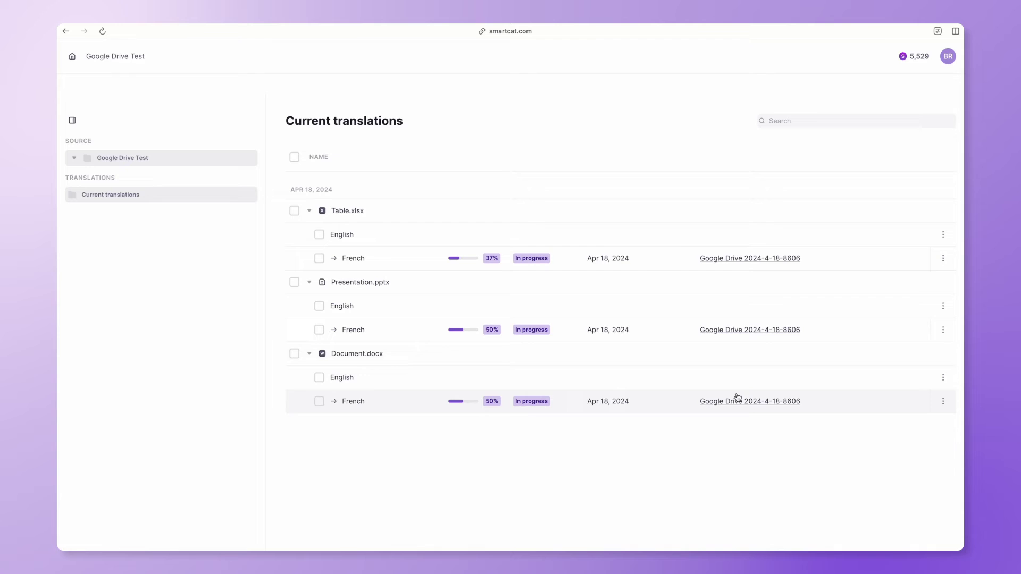
pyautogui.click(735, 330)
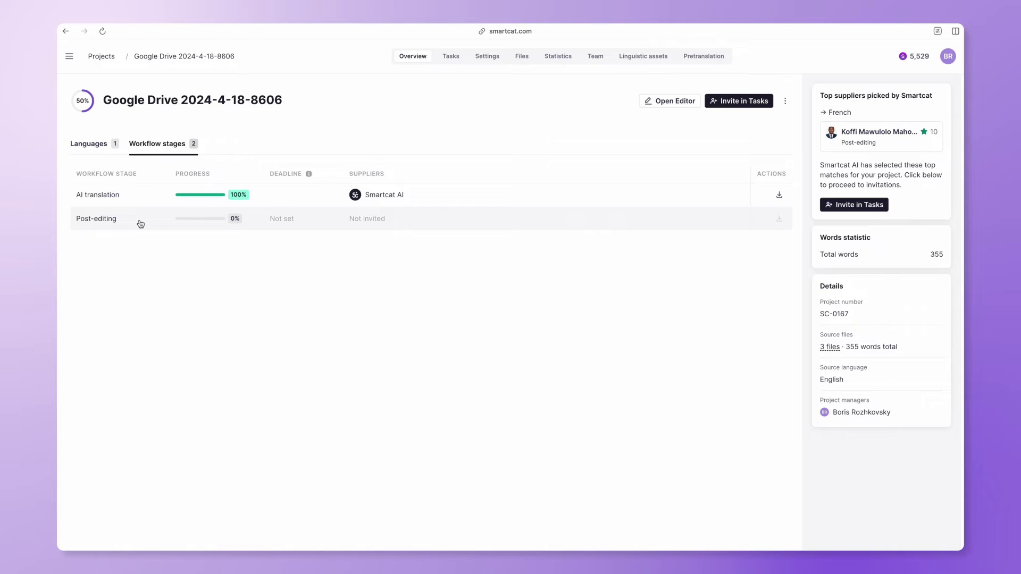
pyautogui.click(528, 59)
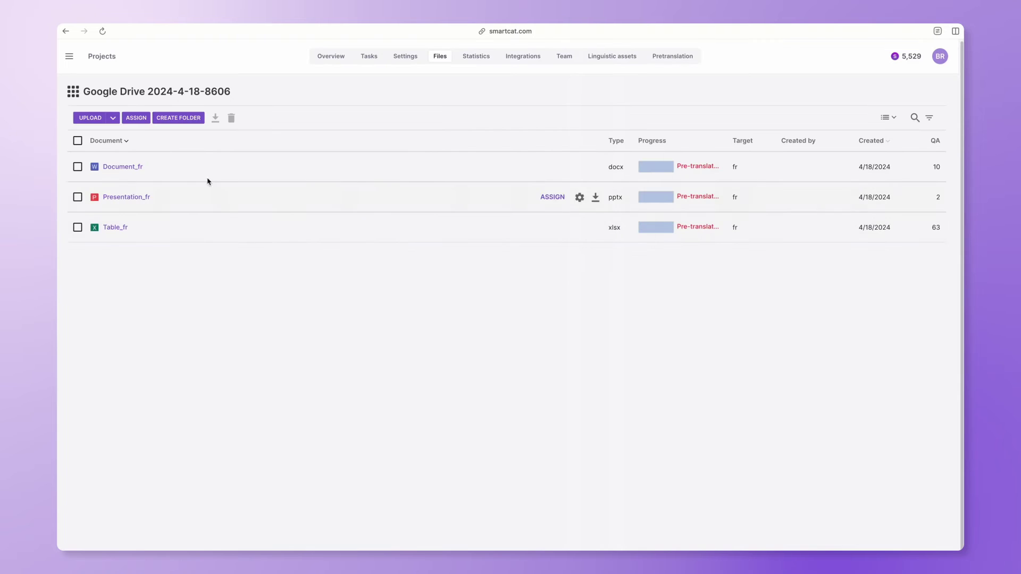
# Open Document_fr in the editor and scroll through its segments.
pyautogui.click(116, 167)
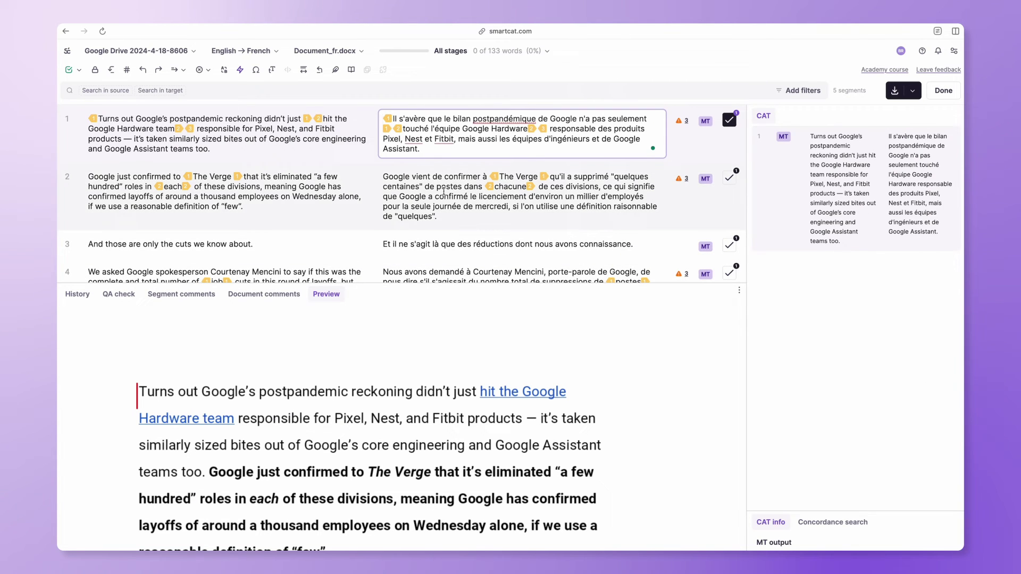
pyautogui.scroll(-1, 443, 207)
pyautogui.scroll(-5, 443, 207)
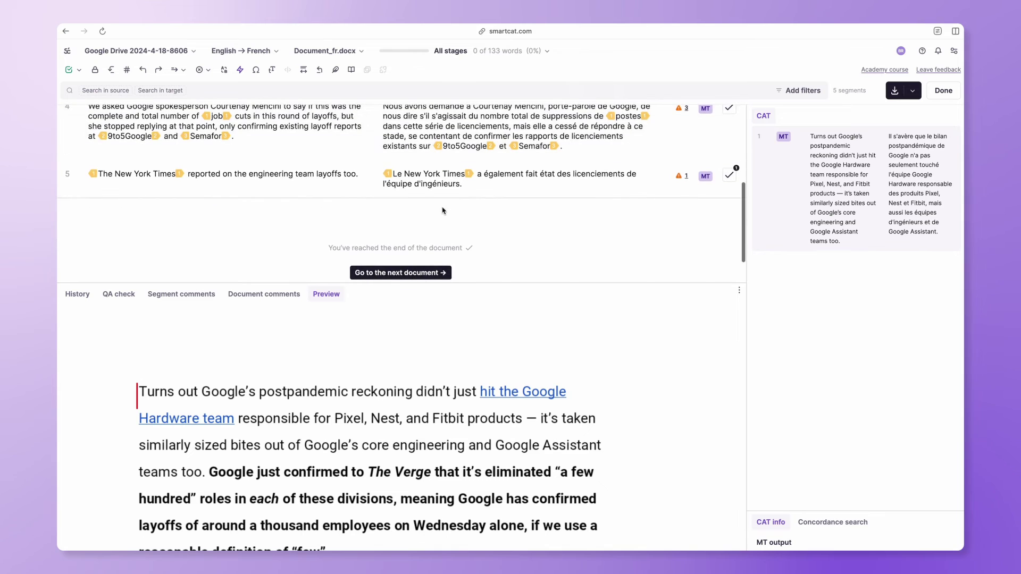
pyautogui.scroll(3, 443, 207)
pyautogui.scroll(3, 443, 207)
pyautogui.scroll(-4, 409, 403)
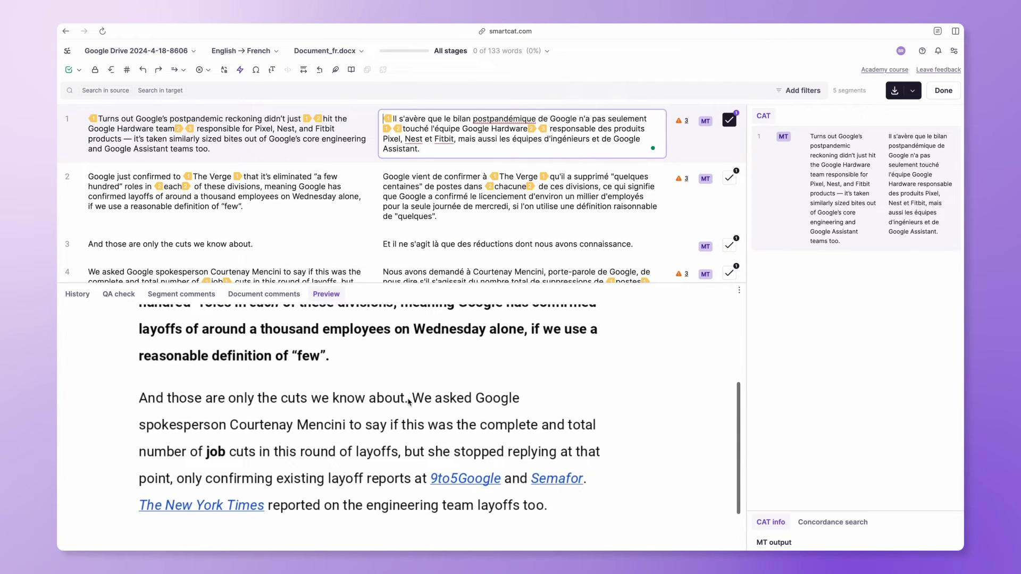
pyautogui.scroll(3, 410, 403)
pyautogui.scroll(2, 409, 403)
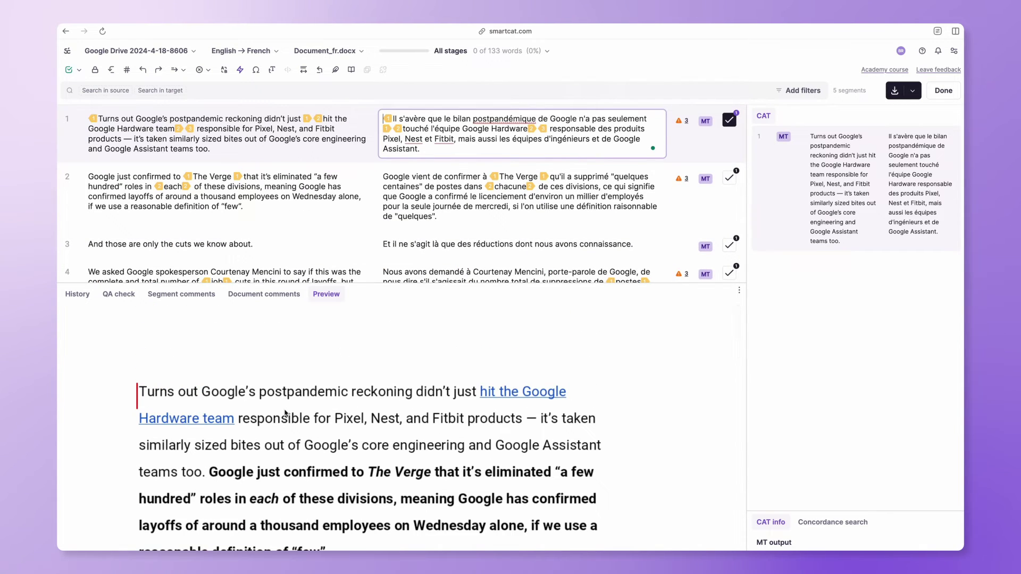
pyautogui.scroll(-2, 293, 404)
# Confirm the French translation of segment 2 ('Wednesday'), bringing progress to 39 of 133 words.
pyautogui.click(445, 480)
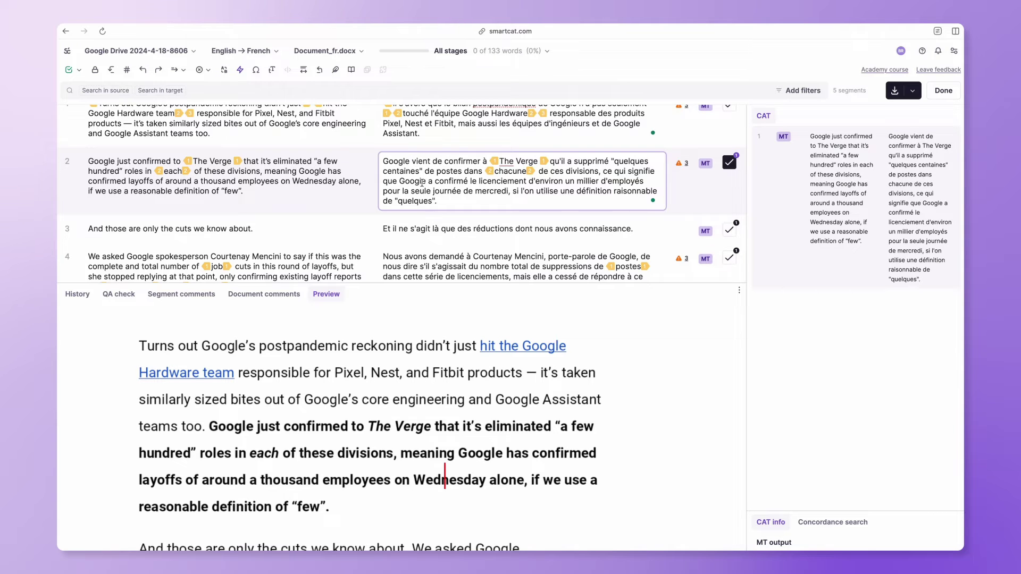
pyautogui.hotkey('ctrl', 'Return')
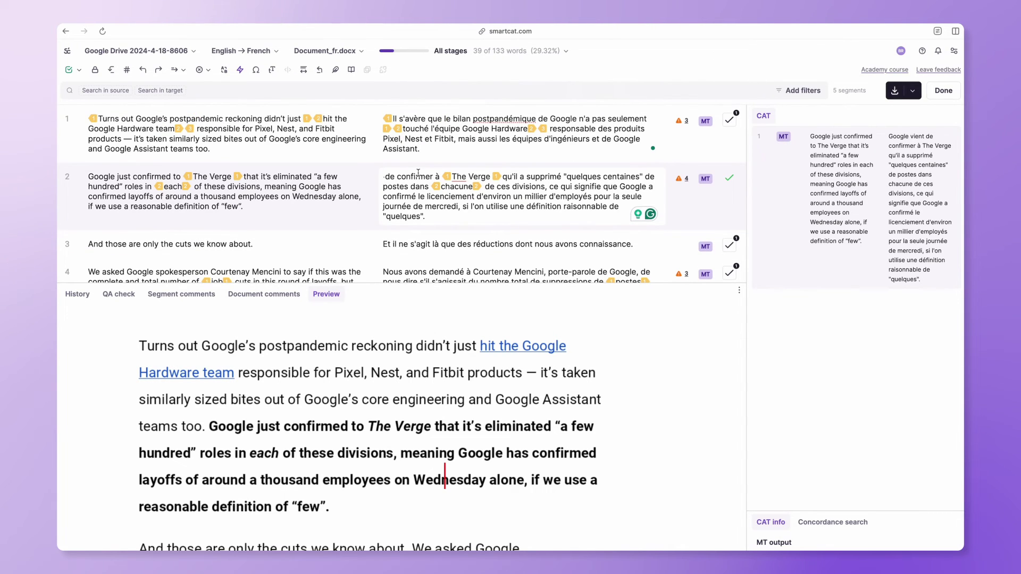
pyautogui.click(67, 50)
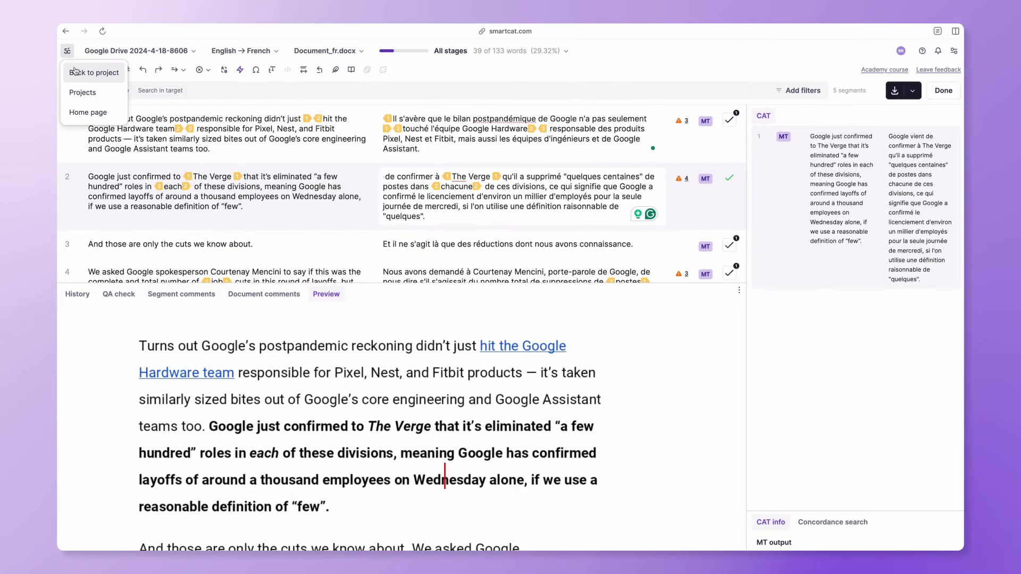
# Back in the project, review Table_fr, then Presentation_fr, and return to Current translations.
pyautogui.click(79, 78)
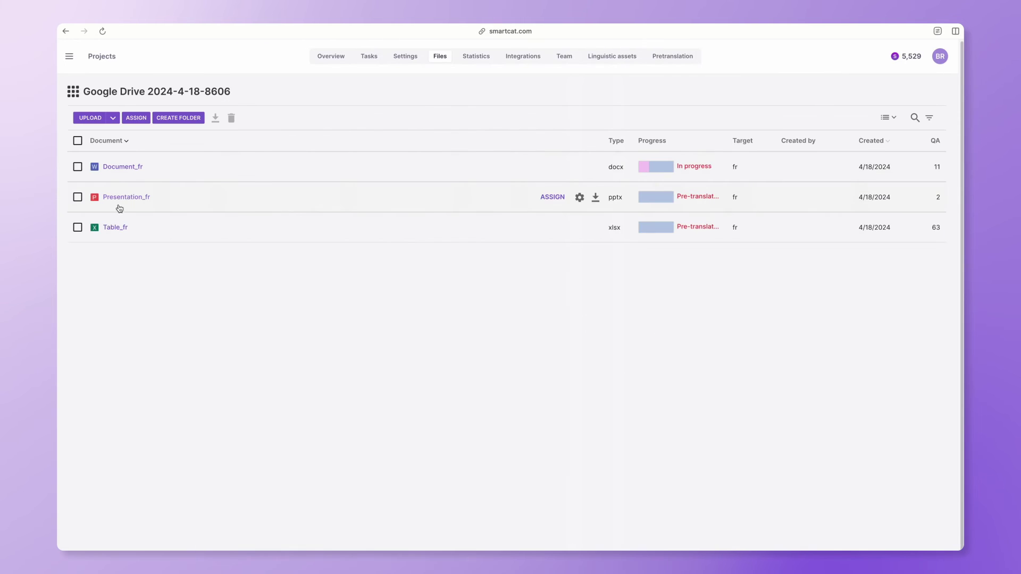
pyautogui.click(114, 228)
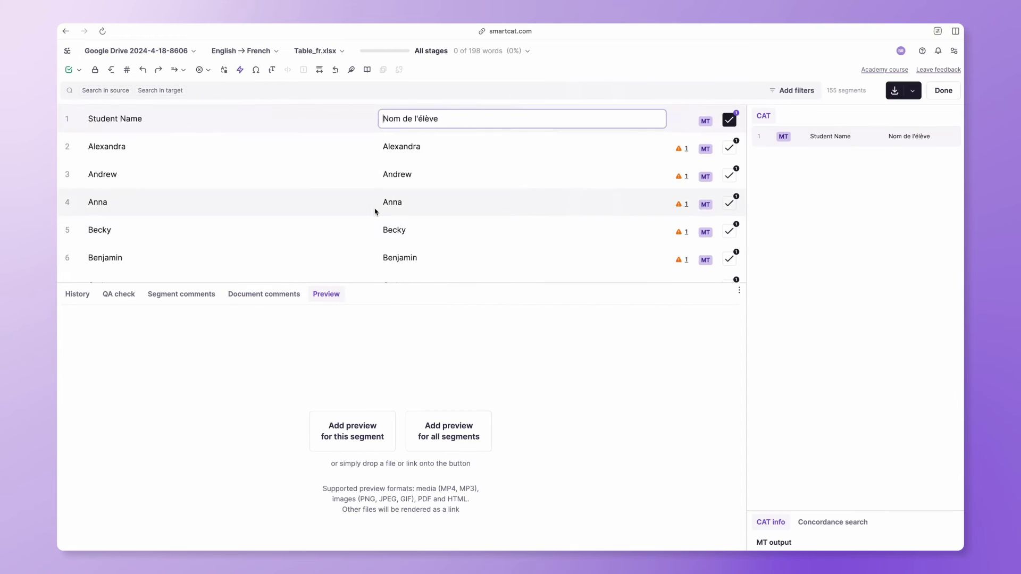
pyautogui.scroll(-15, 375, 211)
pyautogui.scroll(-20, 375, 212)
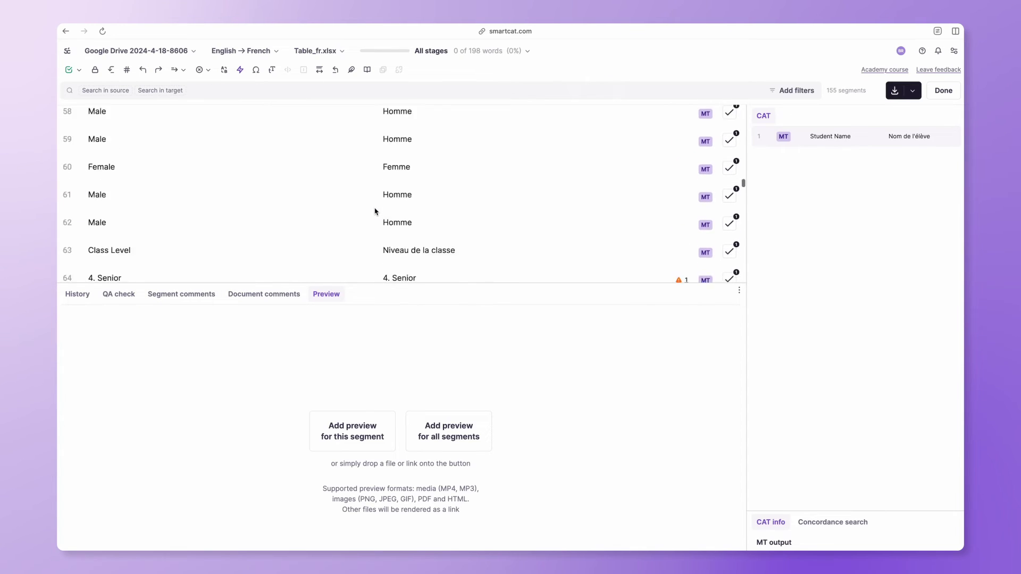
pyautogui.scroll(-15, 375, 211)
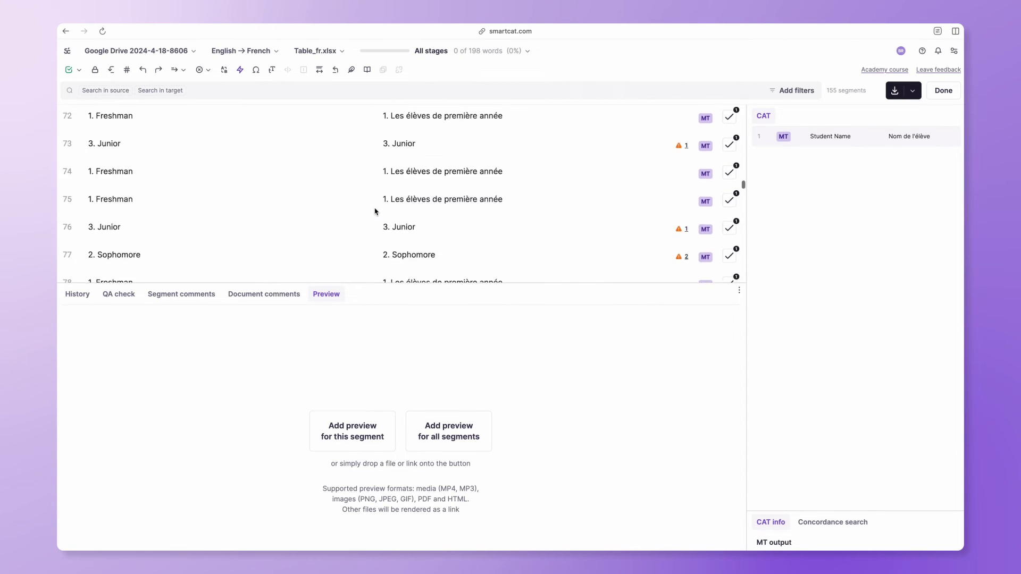
pyautogui.click(65, 31)
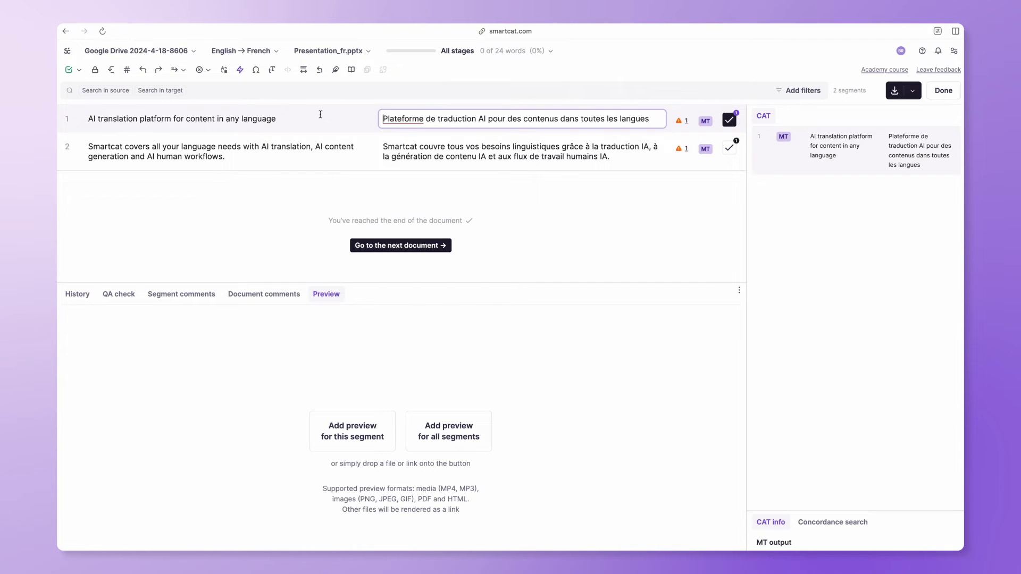
pyautogui.click(66, 31)
# Select all three files (Document, Presentation, Table) in the current translations list.
pyautogui.click(65, 31)
pyautogui.click(319, 330)
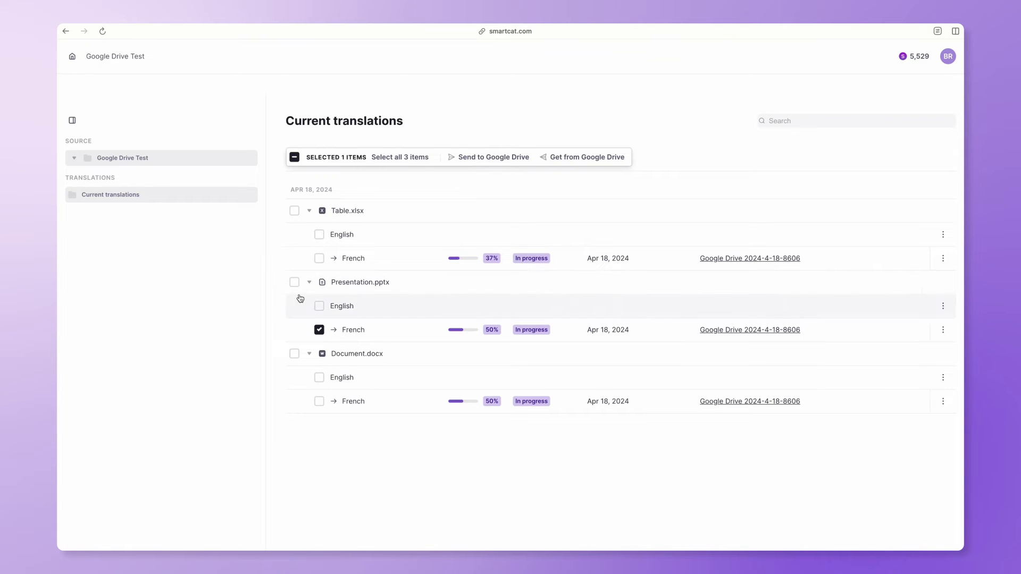
pyautogui.click(294, 211)
pyautogui.click(401, 157)
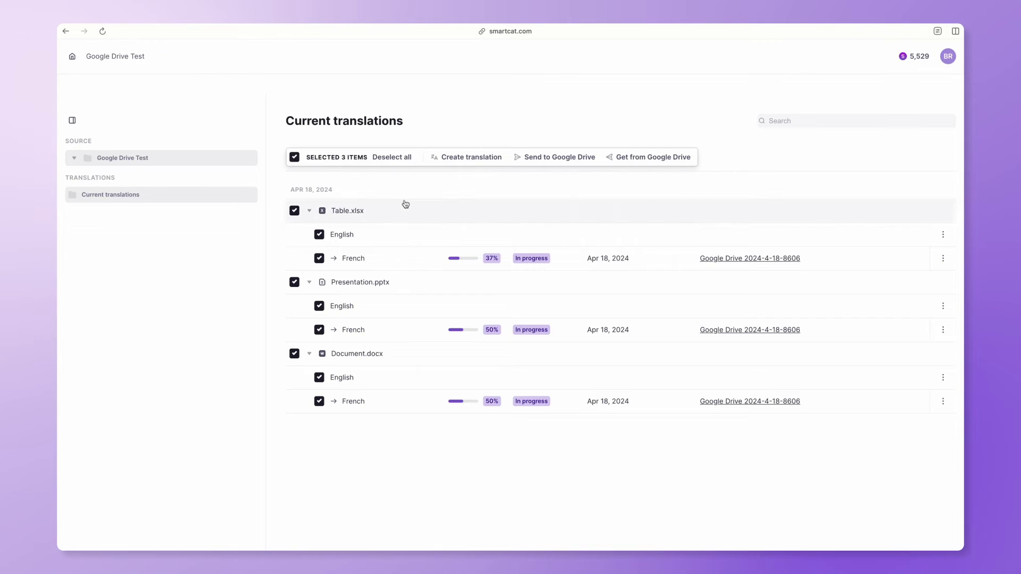
# Send the French translations to Google Drive in Draft completion mode.
pyautogui.click(556, 158)
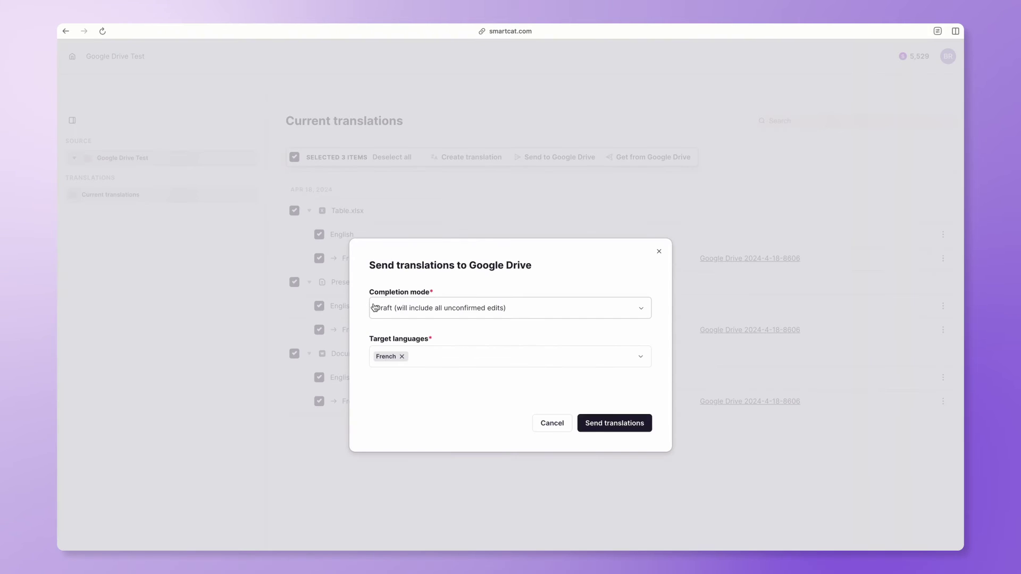
pyautogui.click(409, 314)
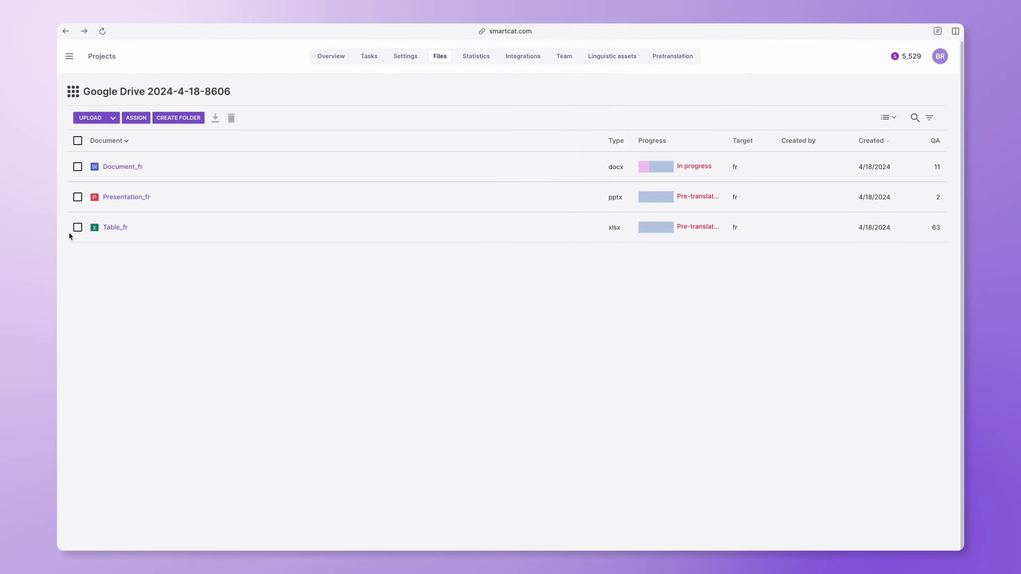
pyautogui.click(113, 228)
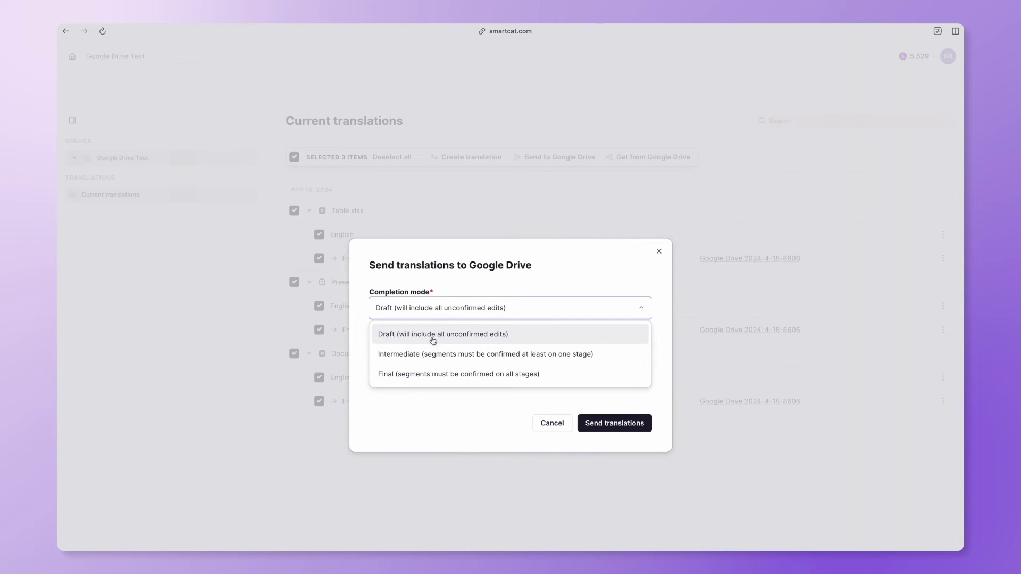
pyautogui.click(413, 339)
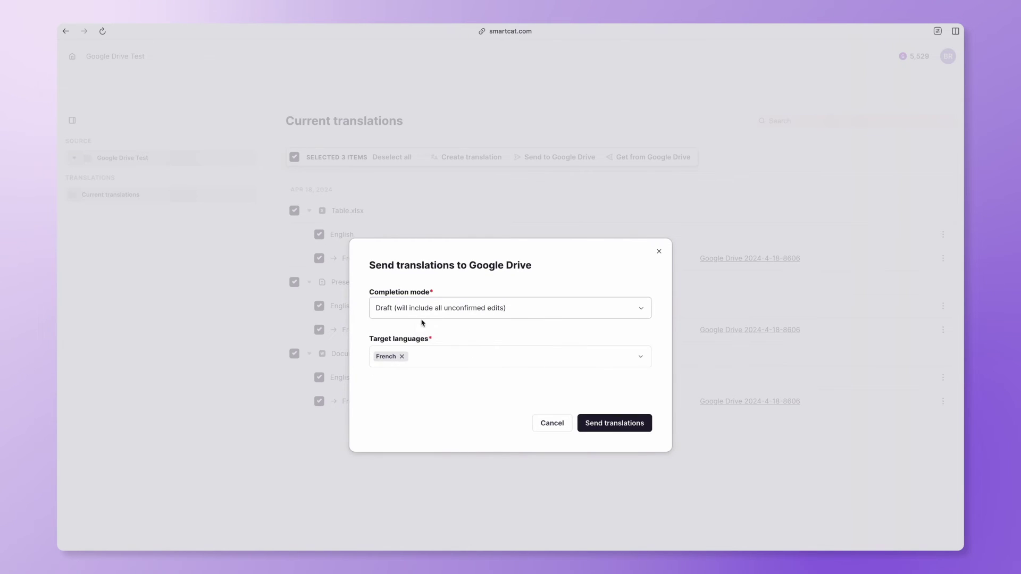
pyautogui.click(432, 358)
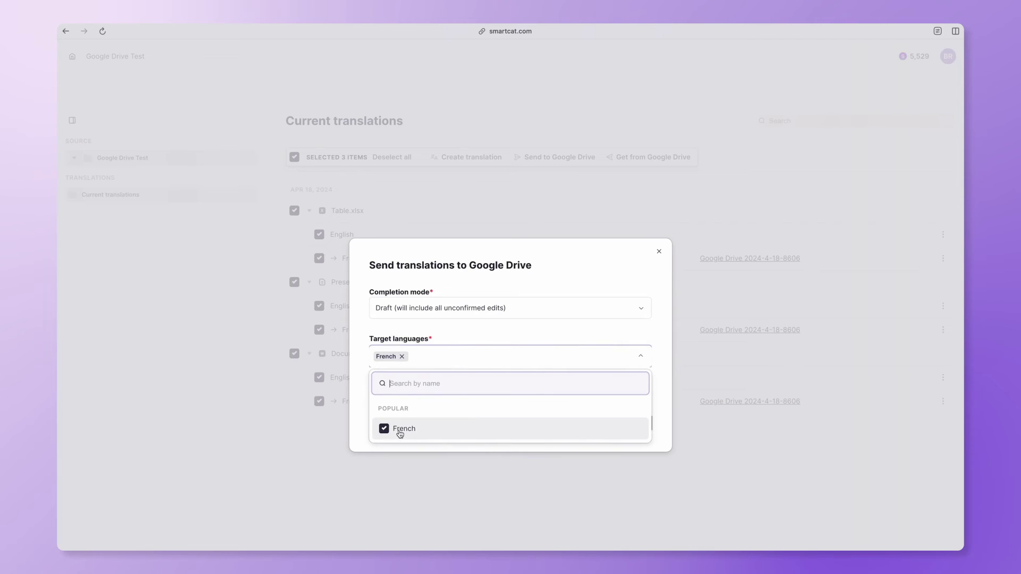
pyautogui.click(410, 331)
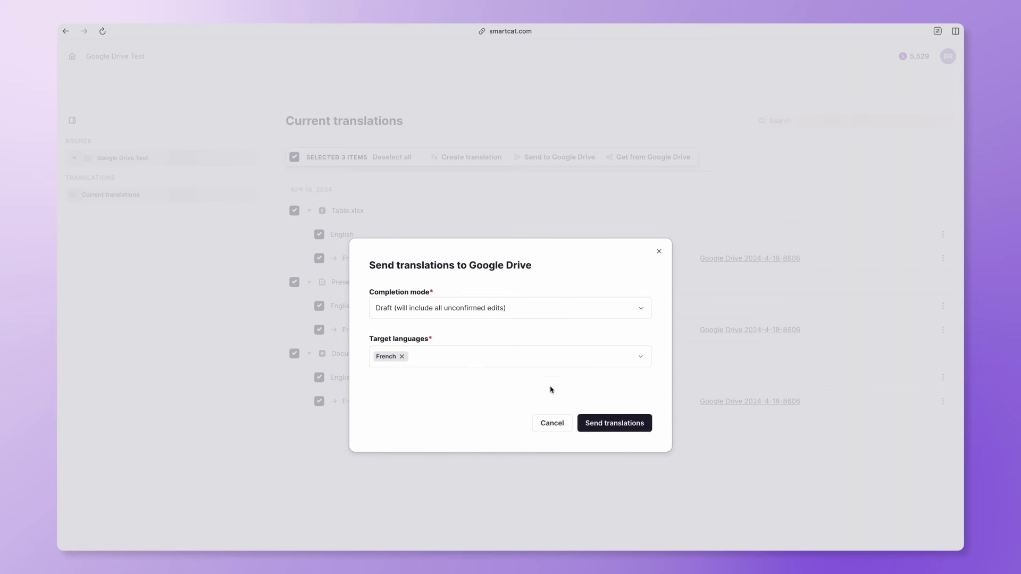
pyautogui.click(611, 424)
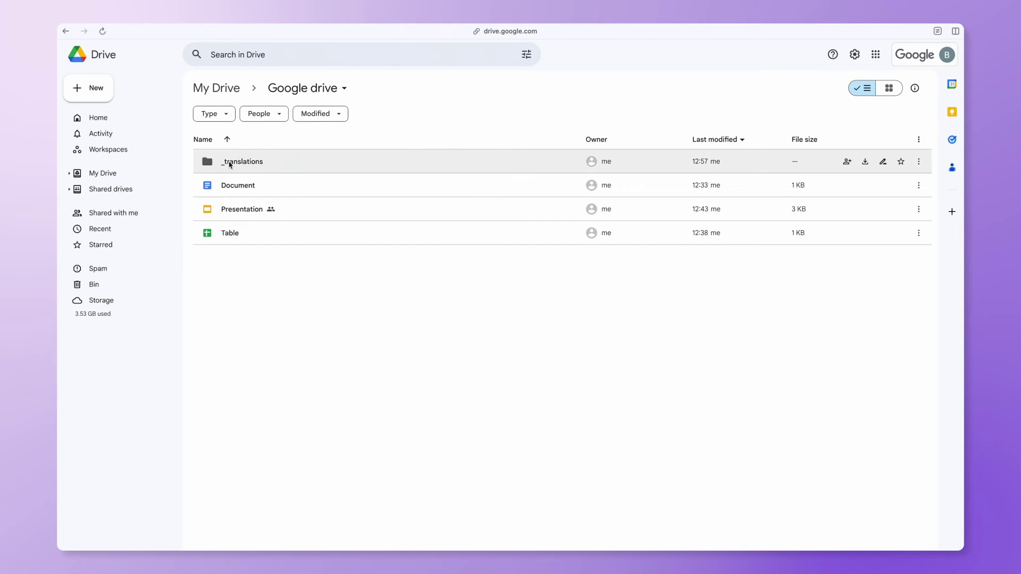
# Open the Drive _translations folder holding Document_fr, Presentation_fr and Table_fr.
pyautogui.doubleClick(211, 165)
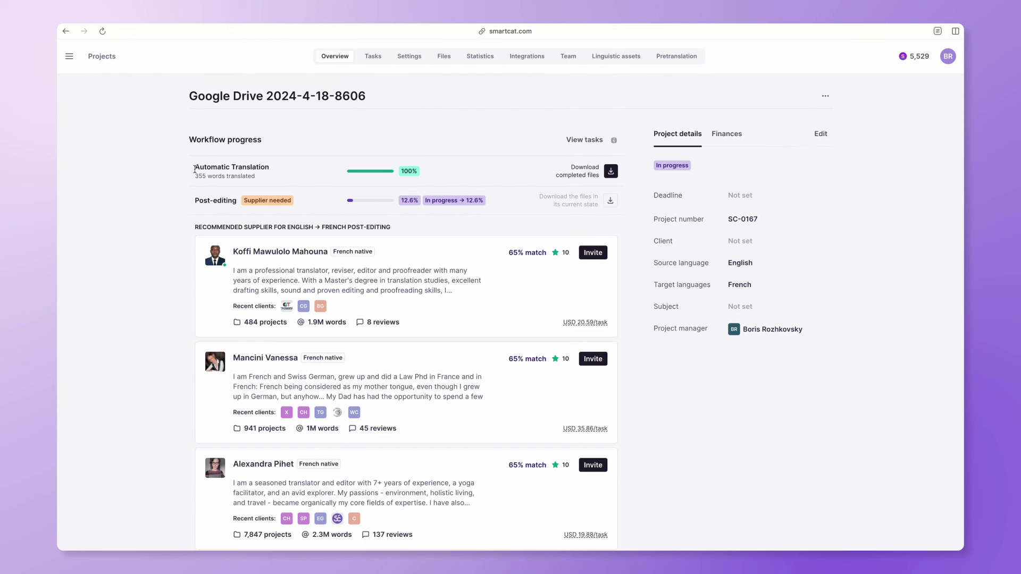
pyautogui.doubleClick(311, 170)
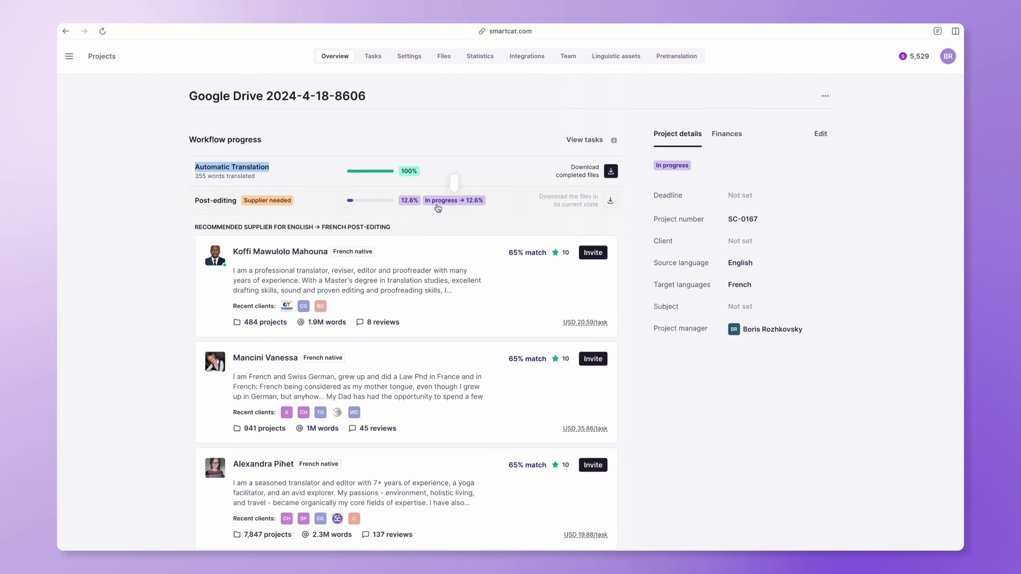
pyautogui.click(373, 56)
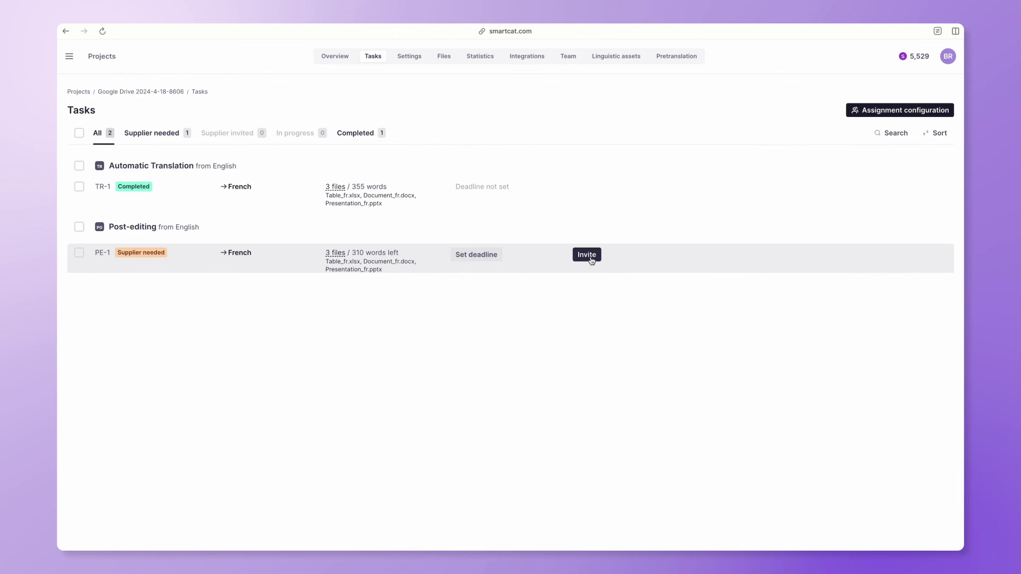
# Drag across the PE-1 Post-editing row on the Tasks page.
pyautogui.moveTo(588, 262); pyautogui.dragTo(222, 263)
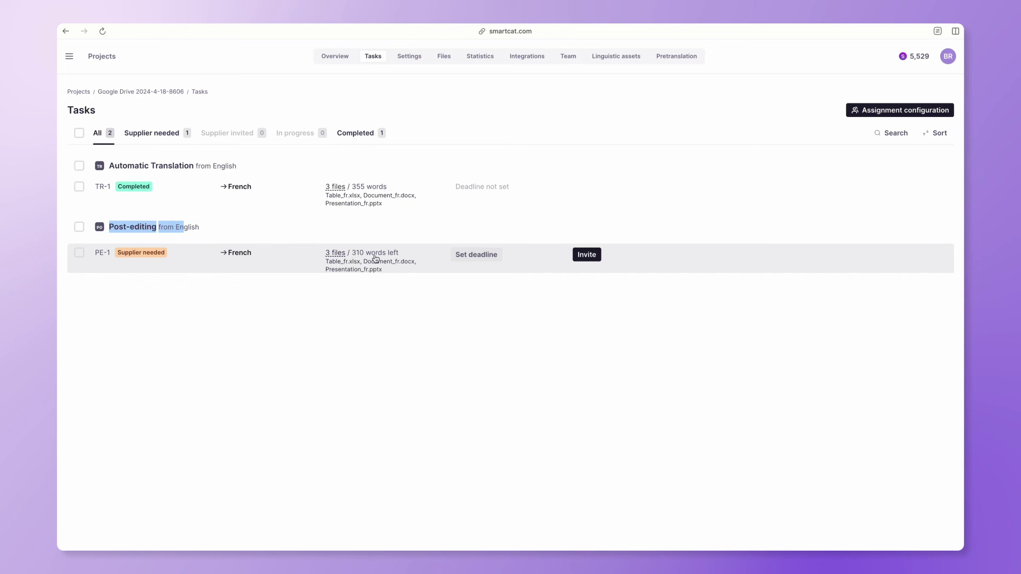
# Open the PE-1 invite dialog and browse My team, My agencies and Freelancers.
pyautogui.click(585, 257)
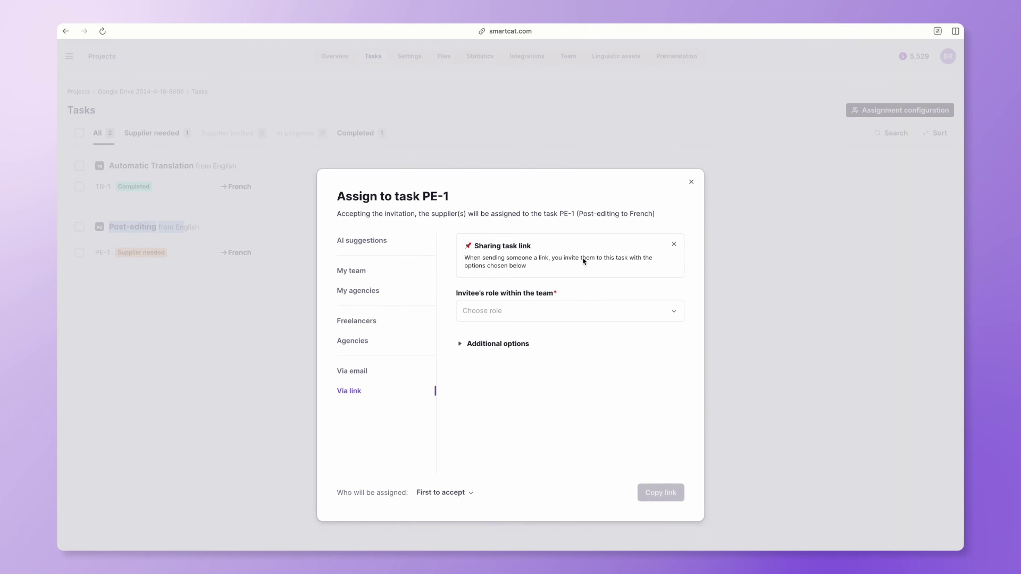
pyautogui.click(352, 274)
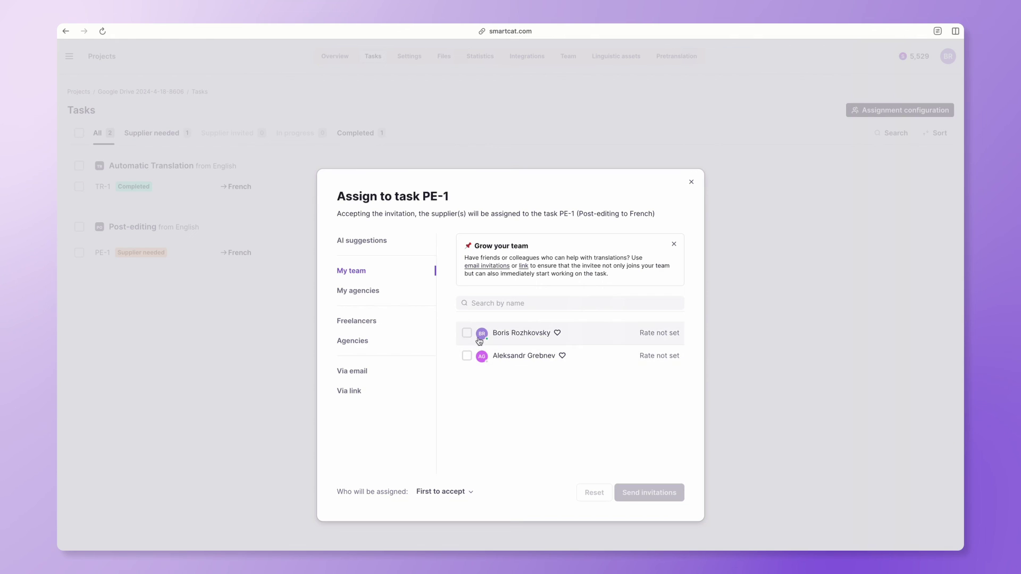
pyautogui.click(373, 293)
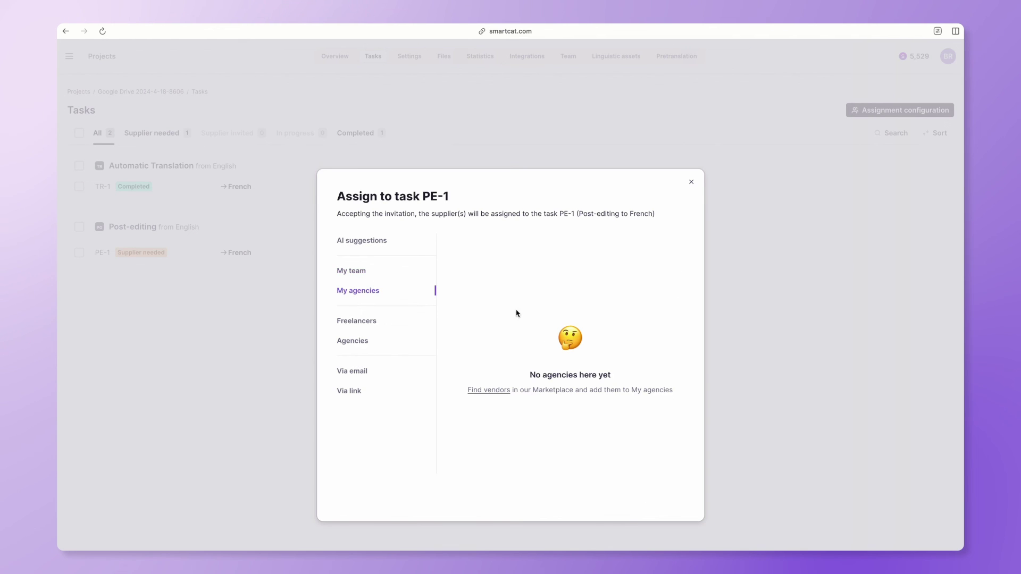
pyautogui.click(376, 322)
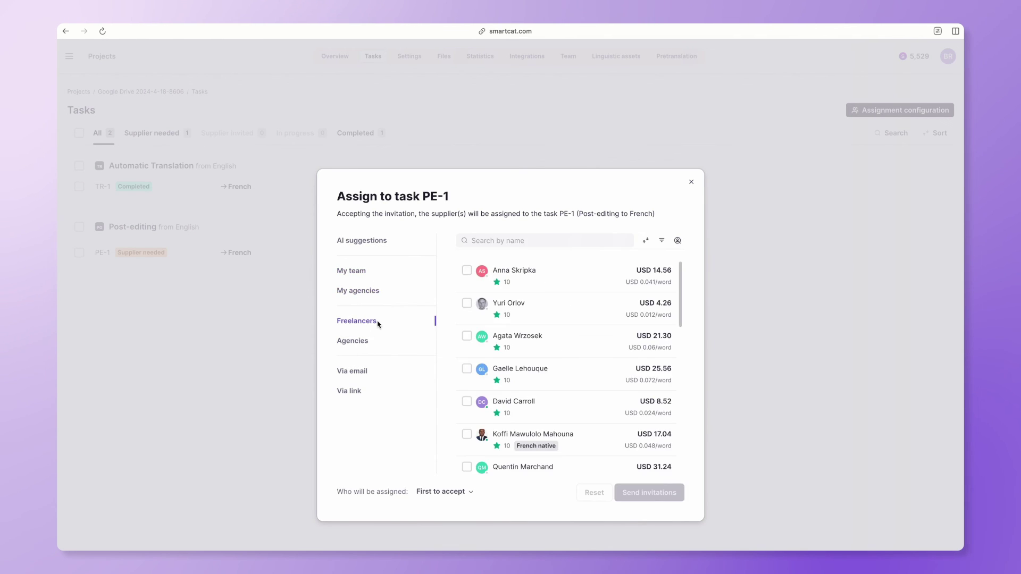
pyautogui.scroll(-2, 501, 341)
pyautogui.scroll(-10, 501, 341)
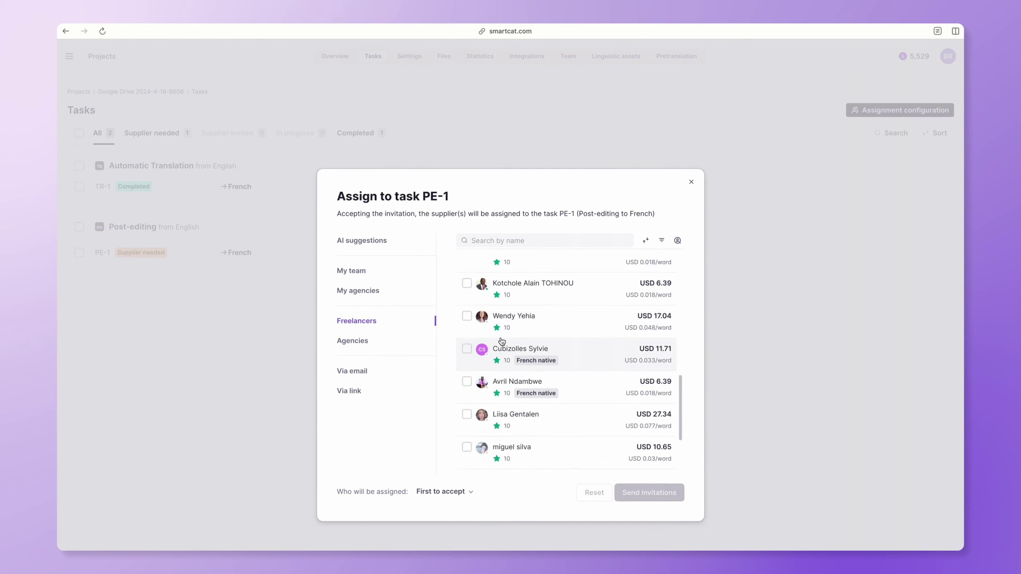
pyautogui.scroll(-2, 502, 341)
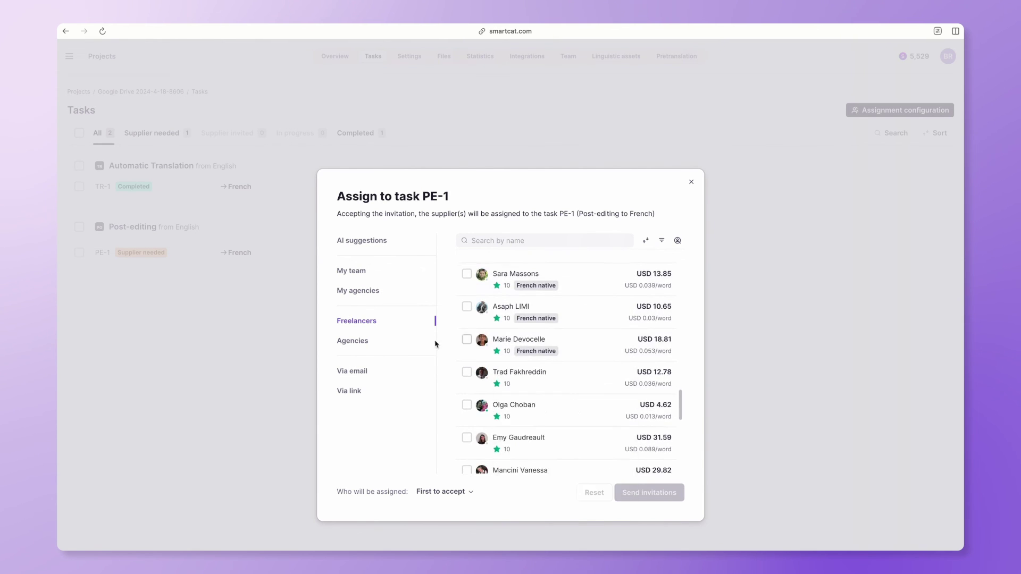
# Review the Agencies, Via email and Via link options, then show AI suggestions.
pyautogui.click(353, 341)
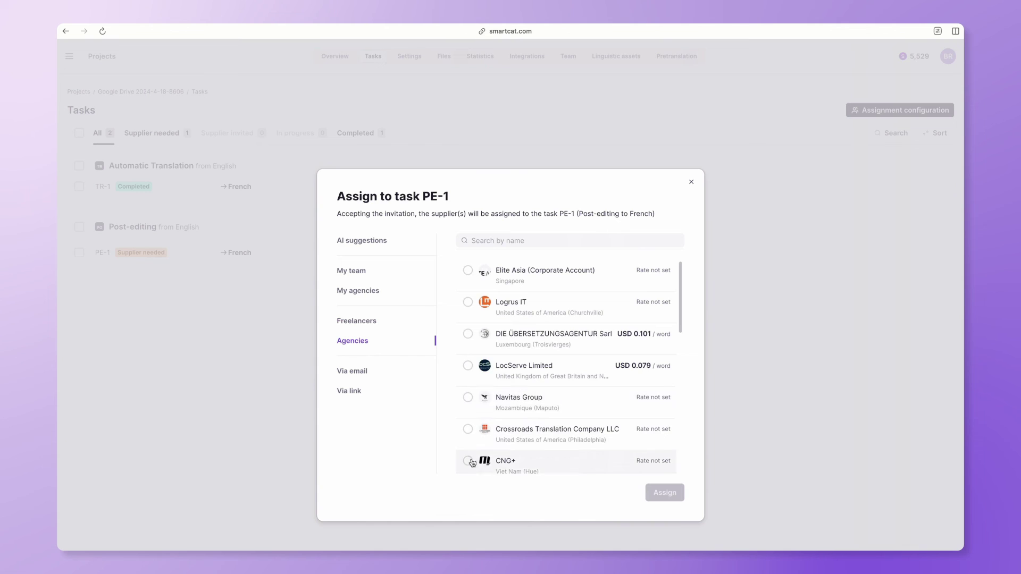
pyautogui.scroll(-5, 470, 298)
pyautogui.click(361, 373)
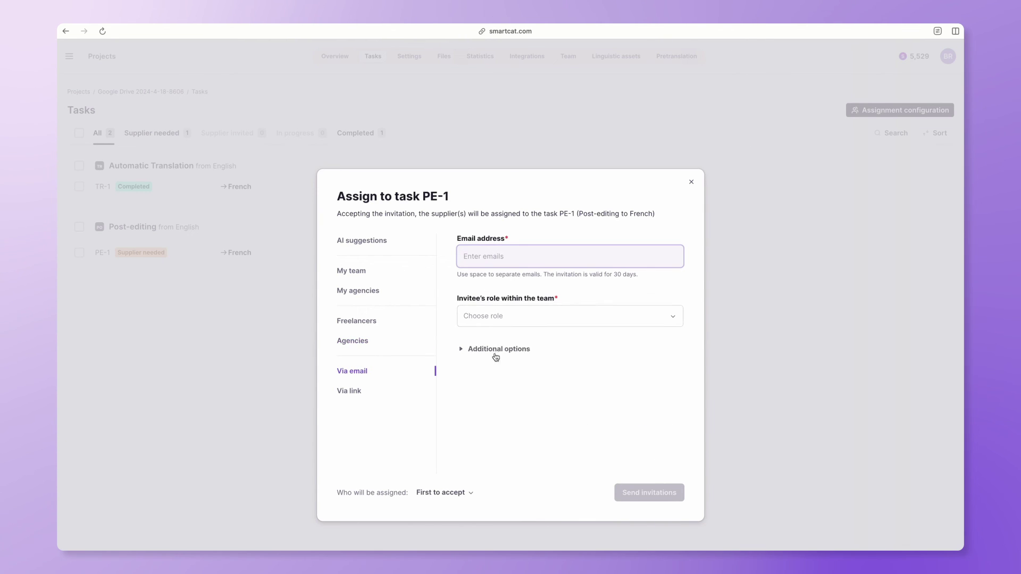
pyautogui.click(350, 396)
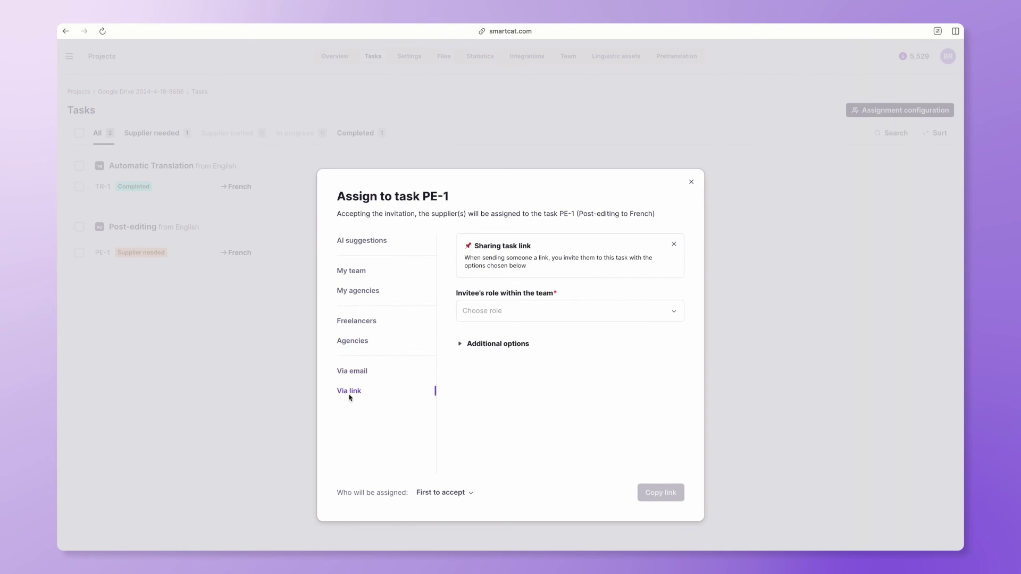
pyautogui.click(377, 244)
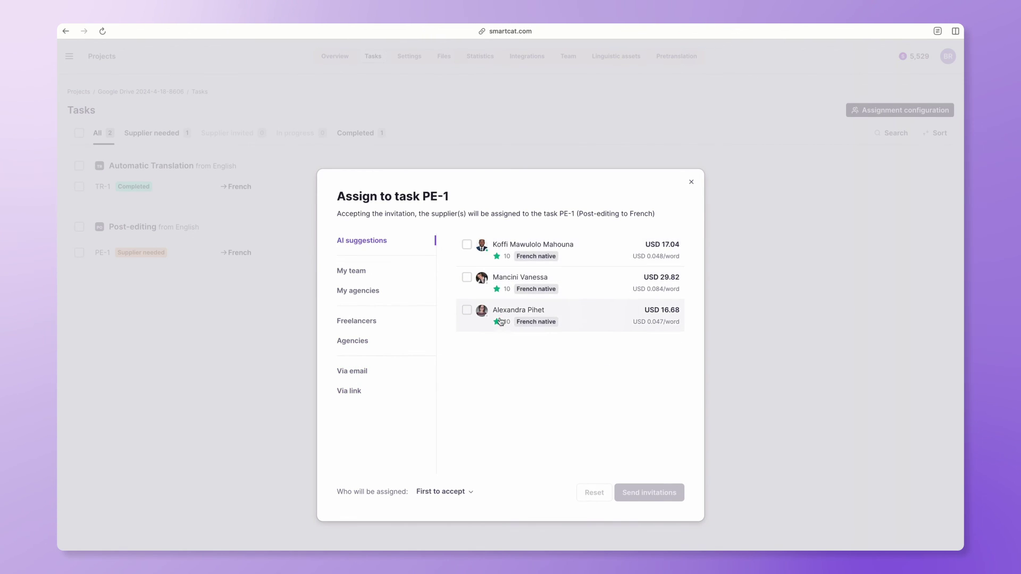